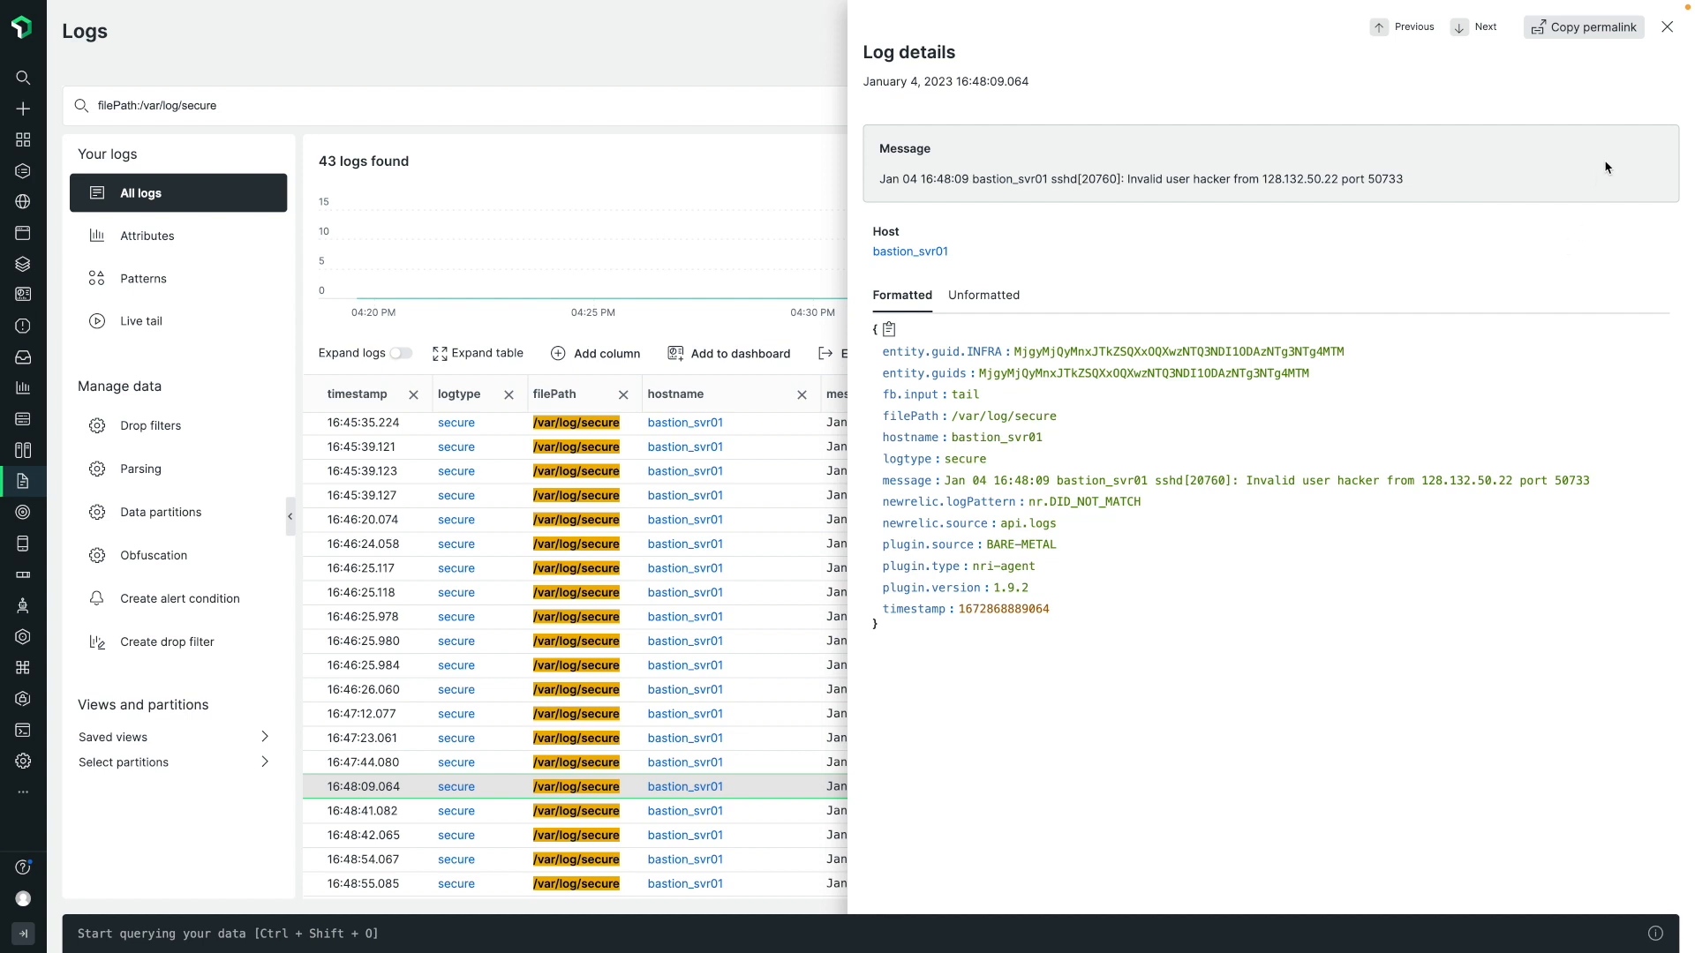
Close the log details and start a new rule in the log parsing settings.
{"action": "left_click", "coordinate": [1668, 28]}
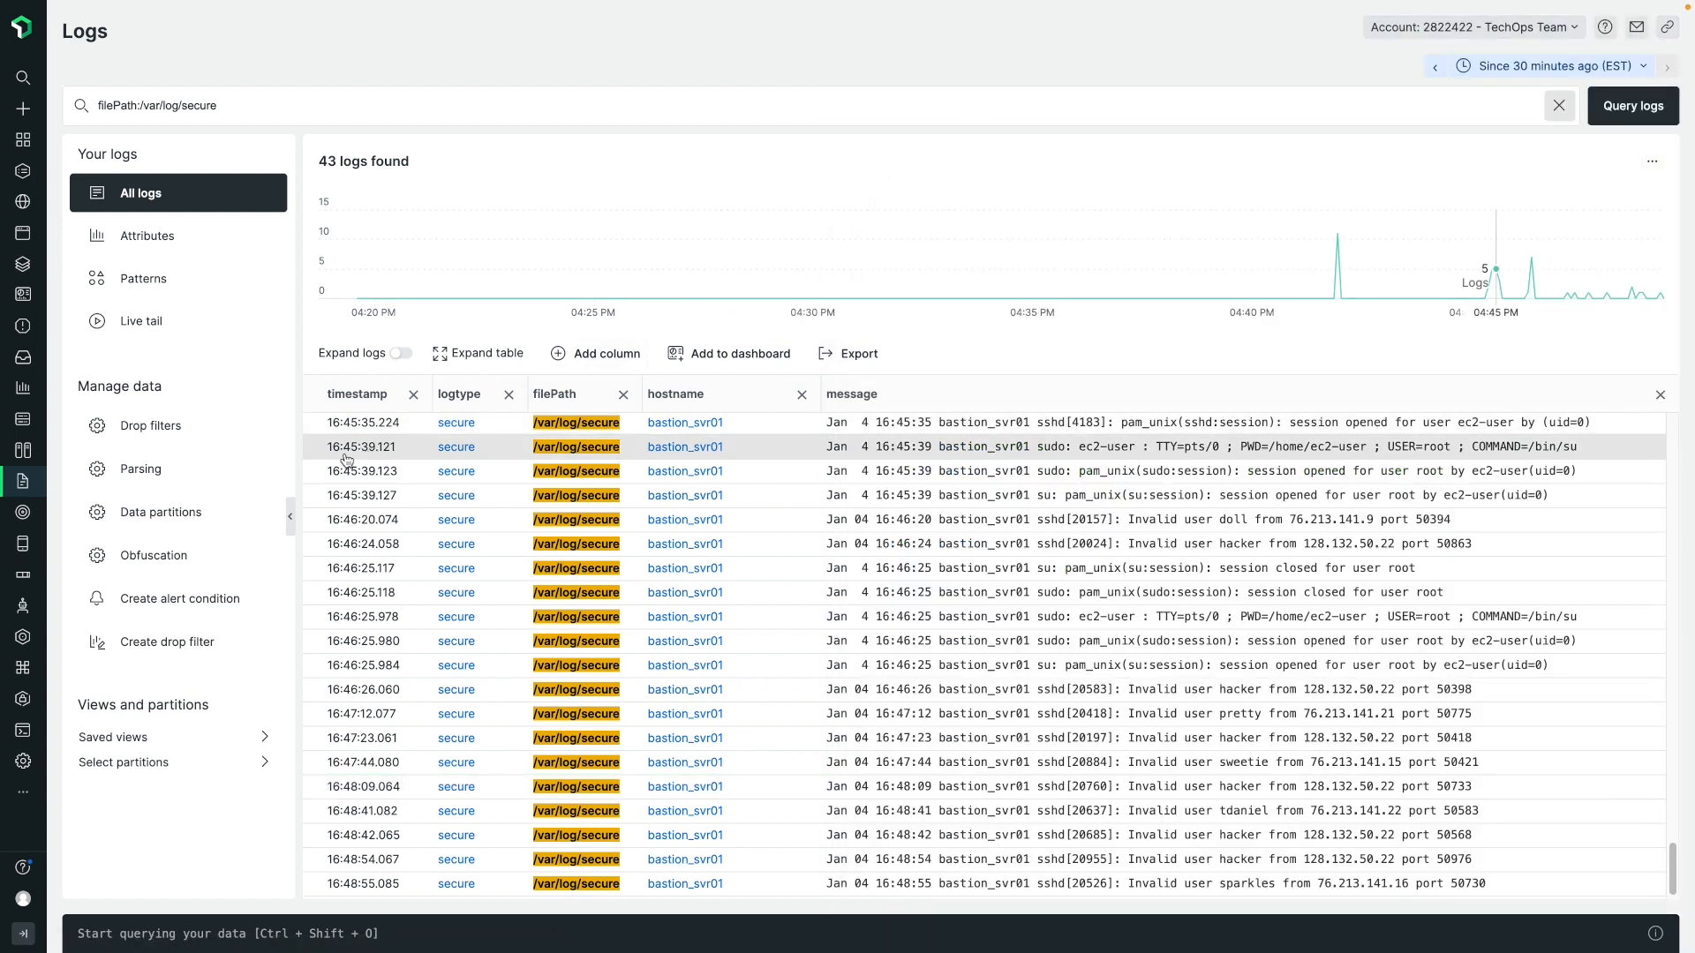
{"action": "left_click", "coordinate": [179, 473]}
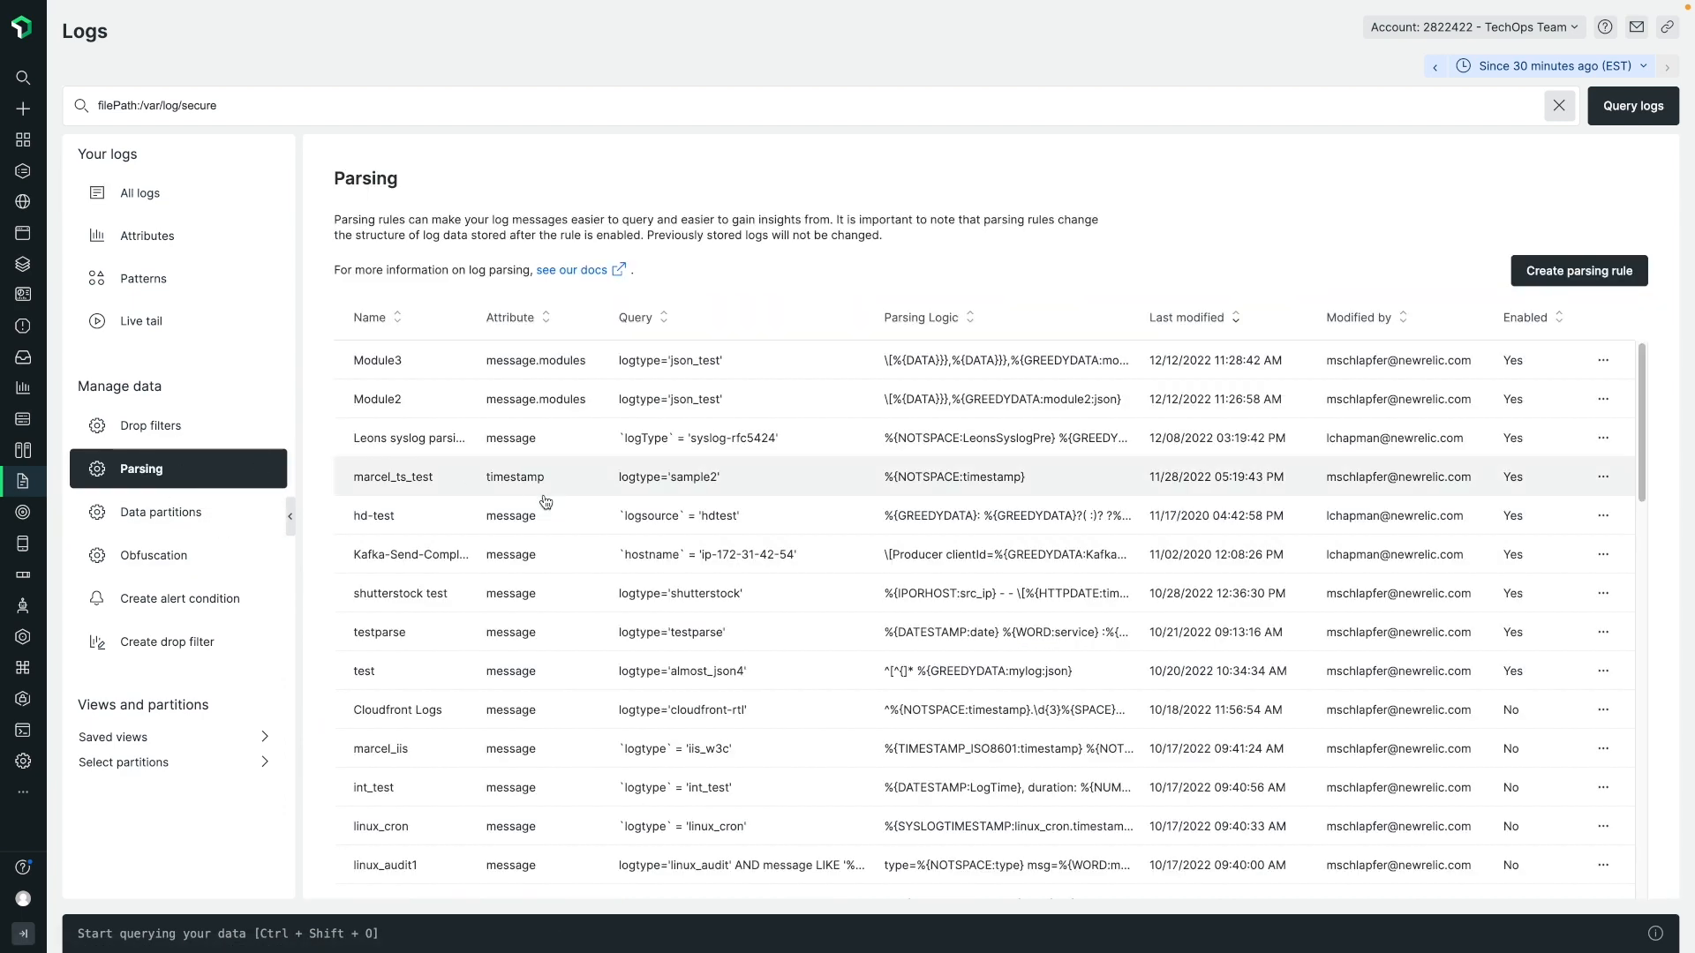
{"action": "left_click", "coordinate": [1560, 270]}
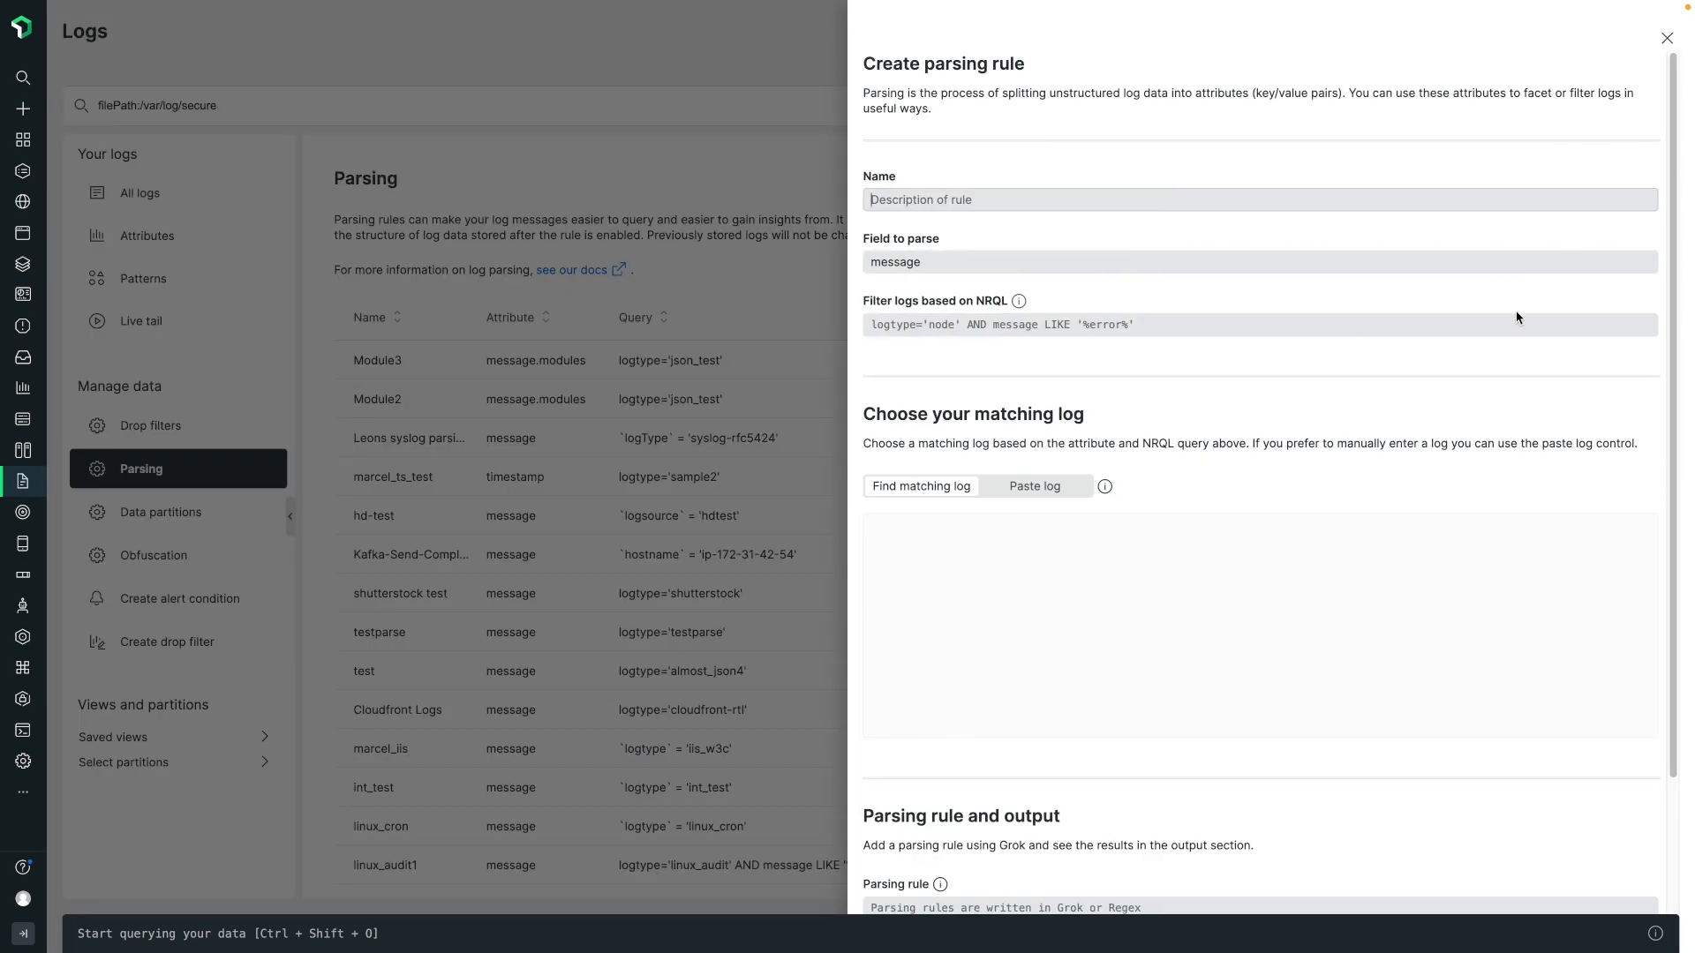
Examine the new parsing rule form, including the field-to-parse options, NRQL filter, the find and paste log modes, and the rule output area.
{"action": "scroll", "coordinate": [1516, 317], "scroll_direction": "down", "scroll_amount": 1}
{"action": "scroll", "coordinate": [1516, 318], "scroll_direction": "up", "scroll_amount": 1}
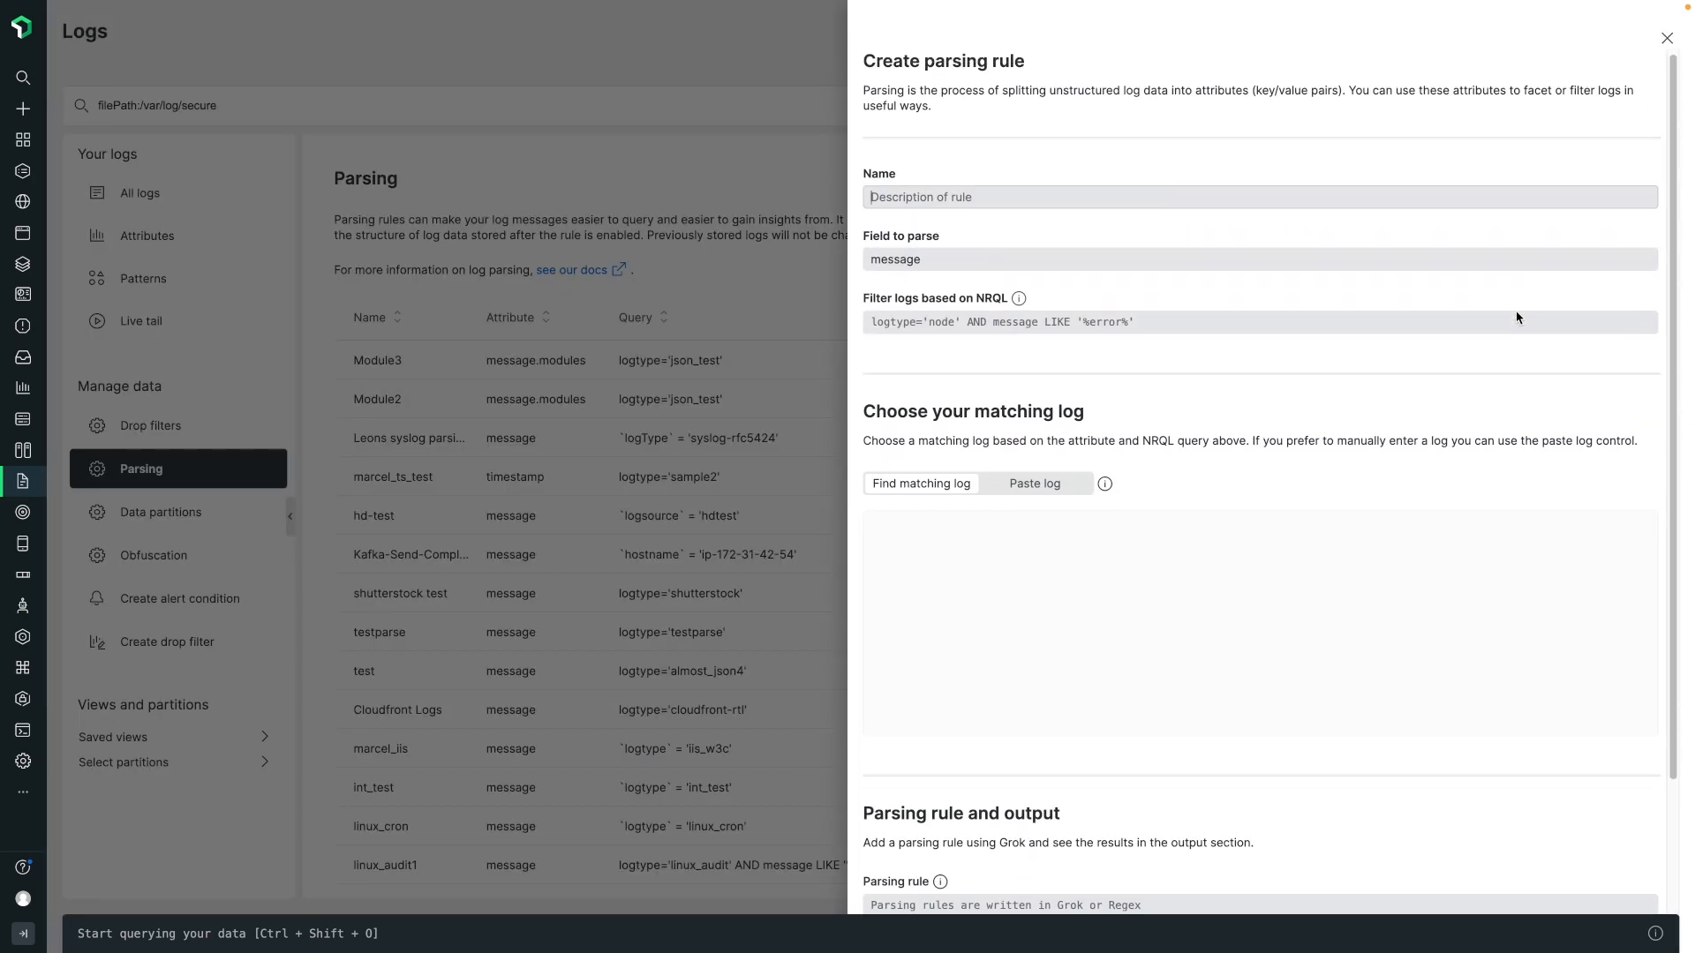
{"action": "scroll", "coordinate": [1372, 328], "scroll_direction": "down", "scroll_amount": 1}
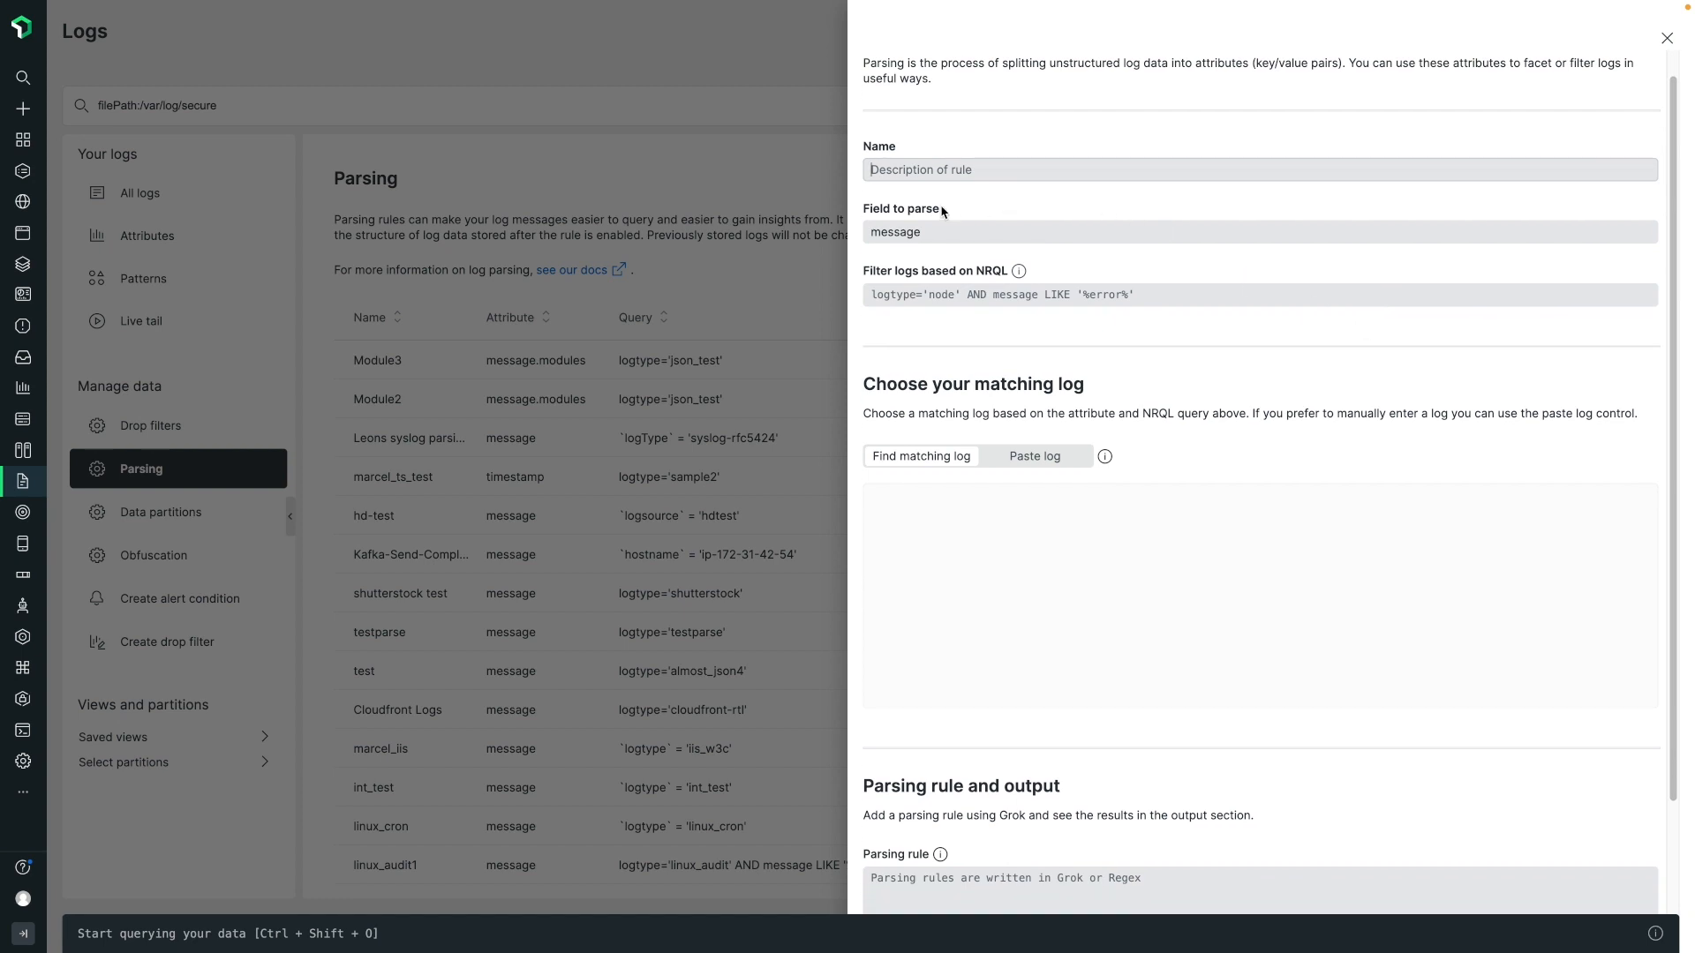
{"action": "left_click", "coordinate": [936, 227]}
{"action": "scroll", "coordinate": [942, 308], "scroll_direction": "down", "scroll_amount": 1}
{"action": "scroll", "coordinate": [942, 308], "scroll_direction": "down", "scroll_amount": 5}
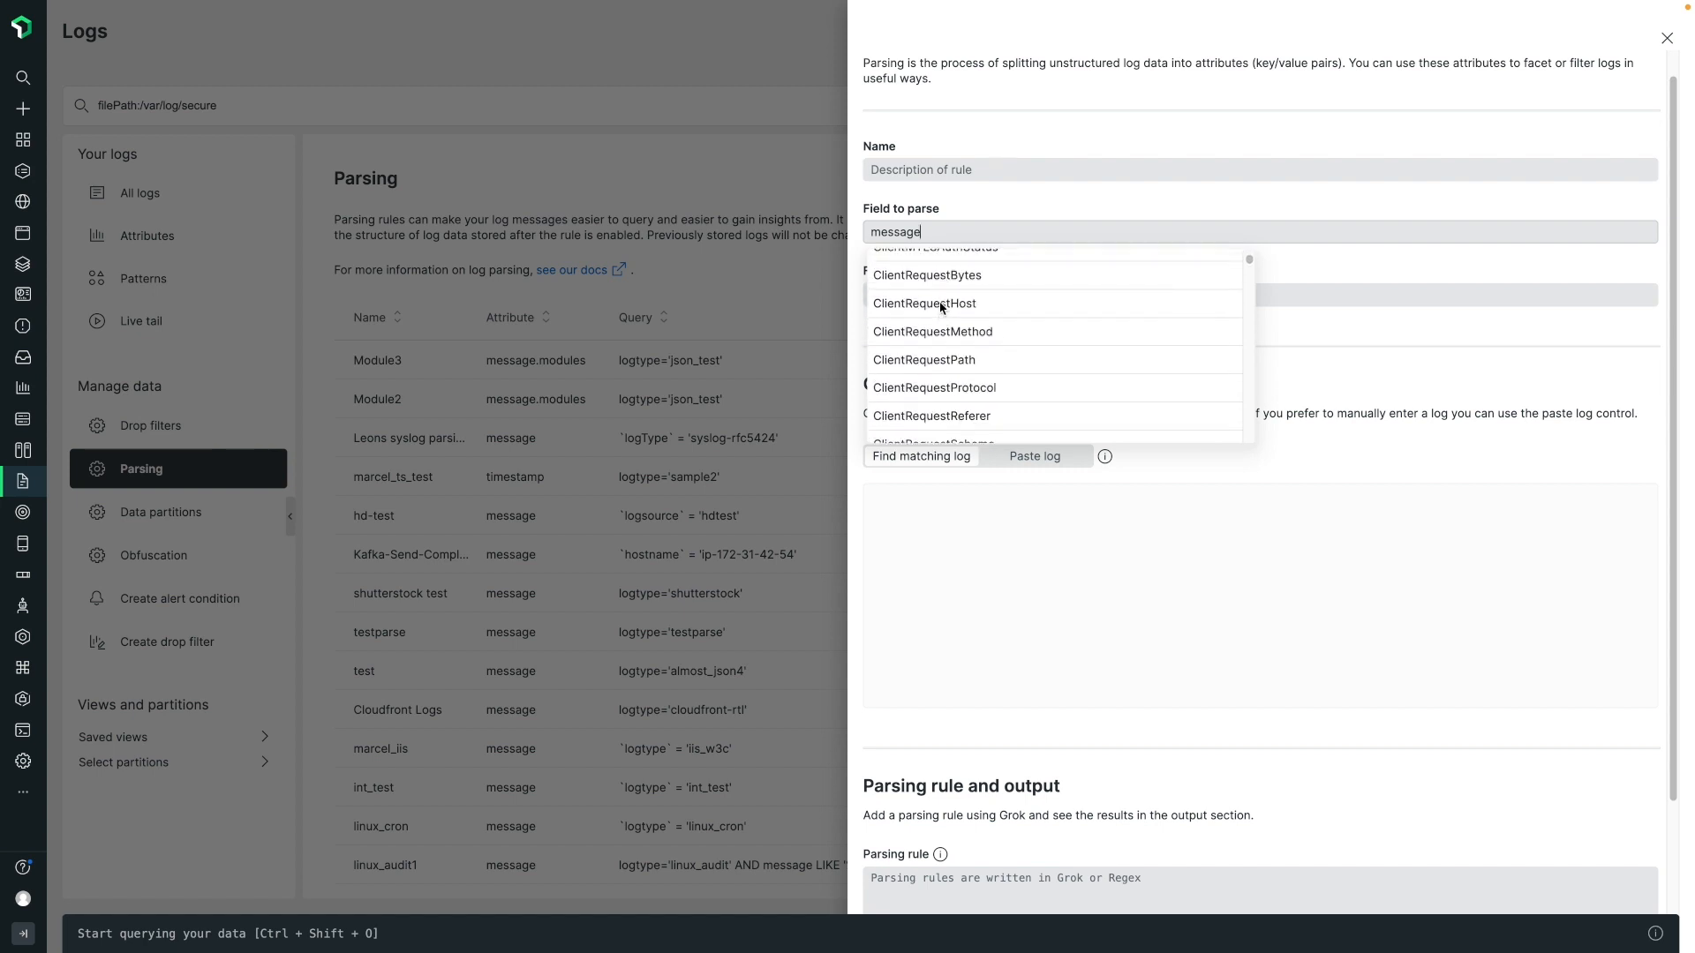
{"action": "left_click", "coordinate": [988, 198]}
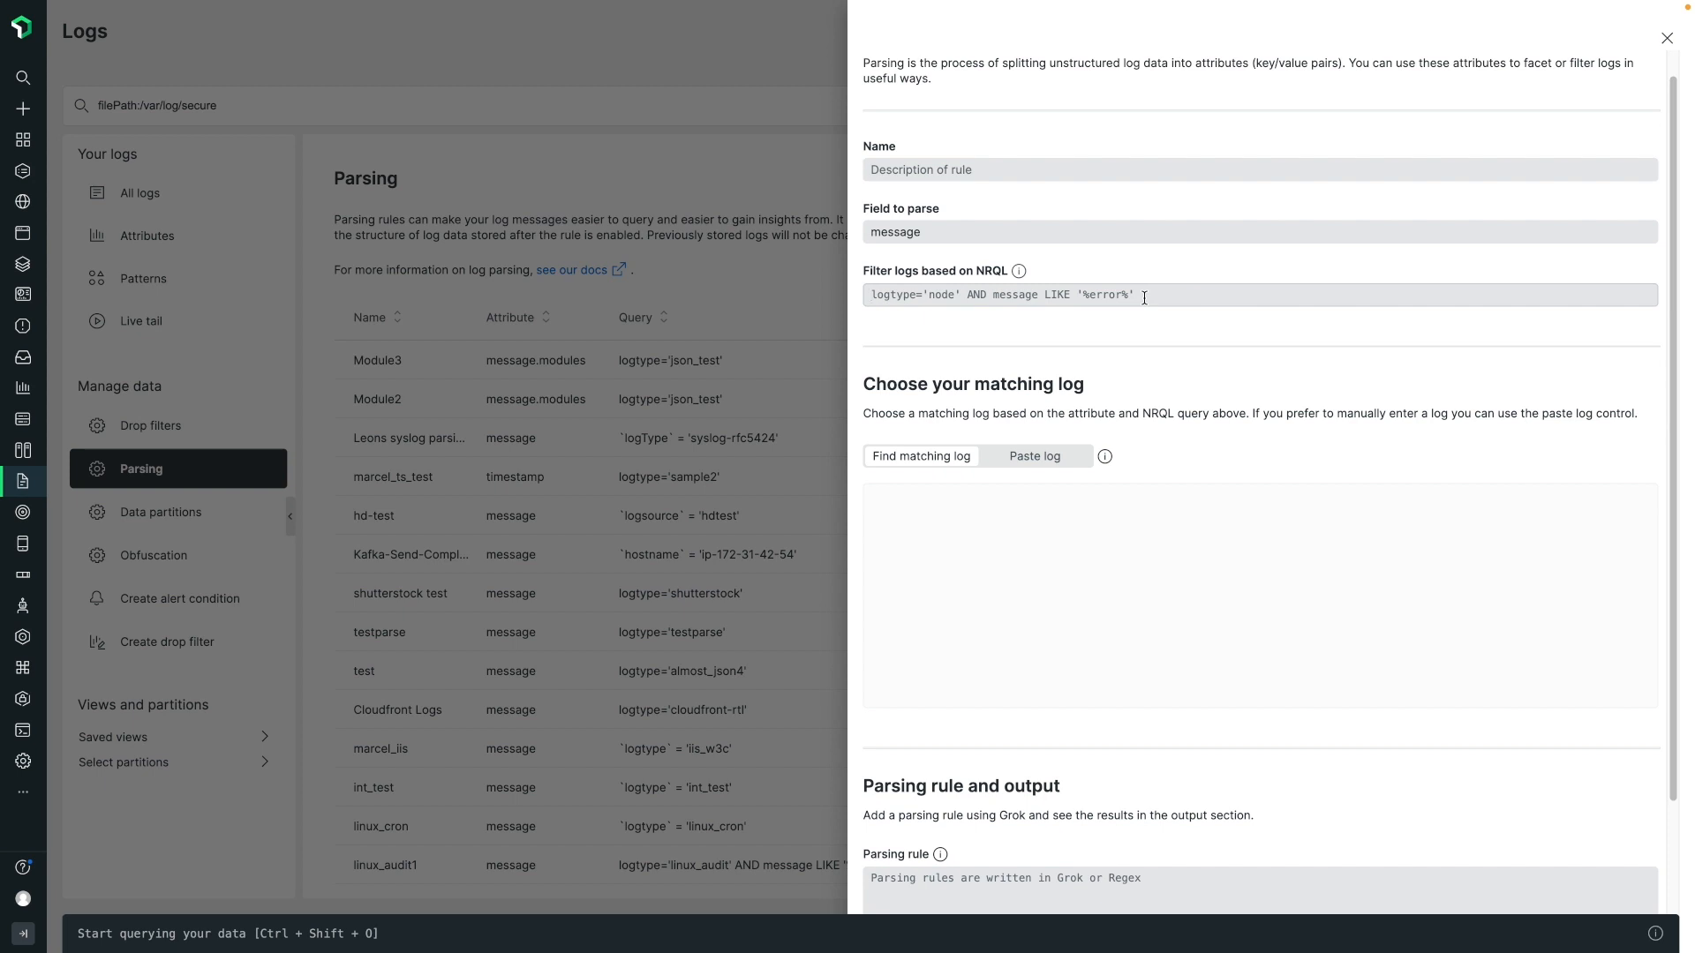
{"action": "scroll", "coordinate": [1150, 371], "scroll_direction": "down", "scroll_amount": 1}
{"action": "left_click", "coordinate": [1053, 386]}
{"action": "scroll", "coordinate": [1128, 542], "scroll_direction": "down", "scroll_amount": 1}
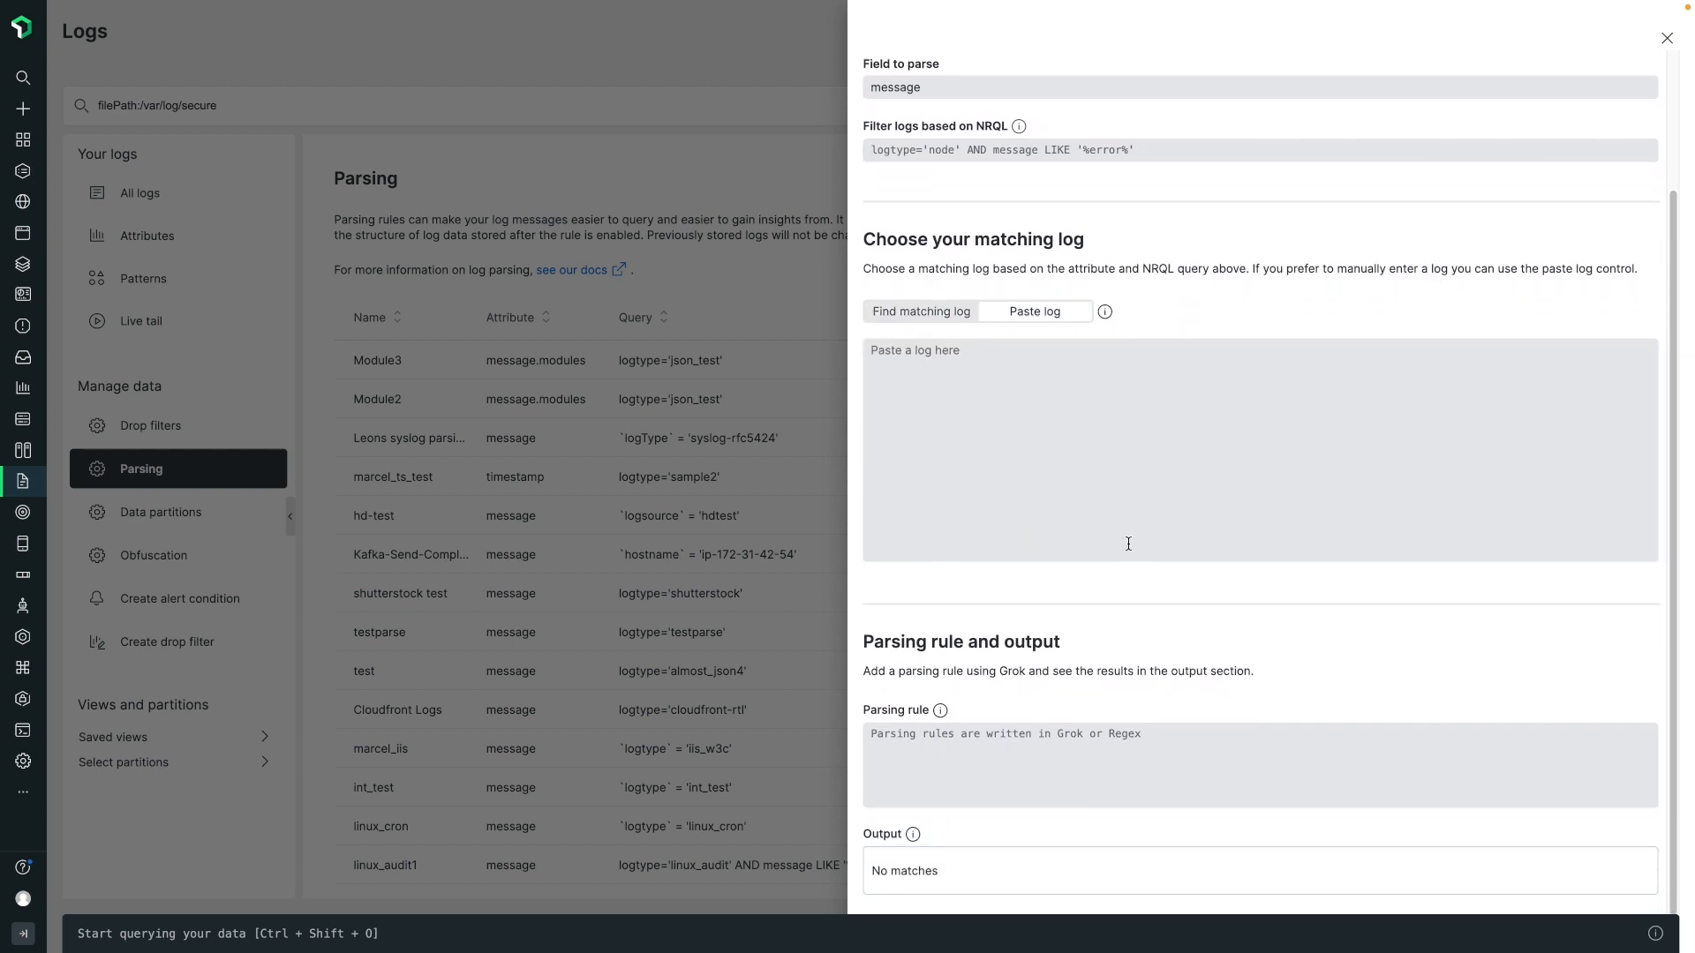
{"action": "left_click", "coordinate": [1128, 468]}
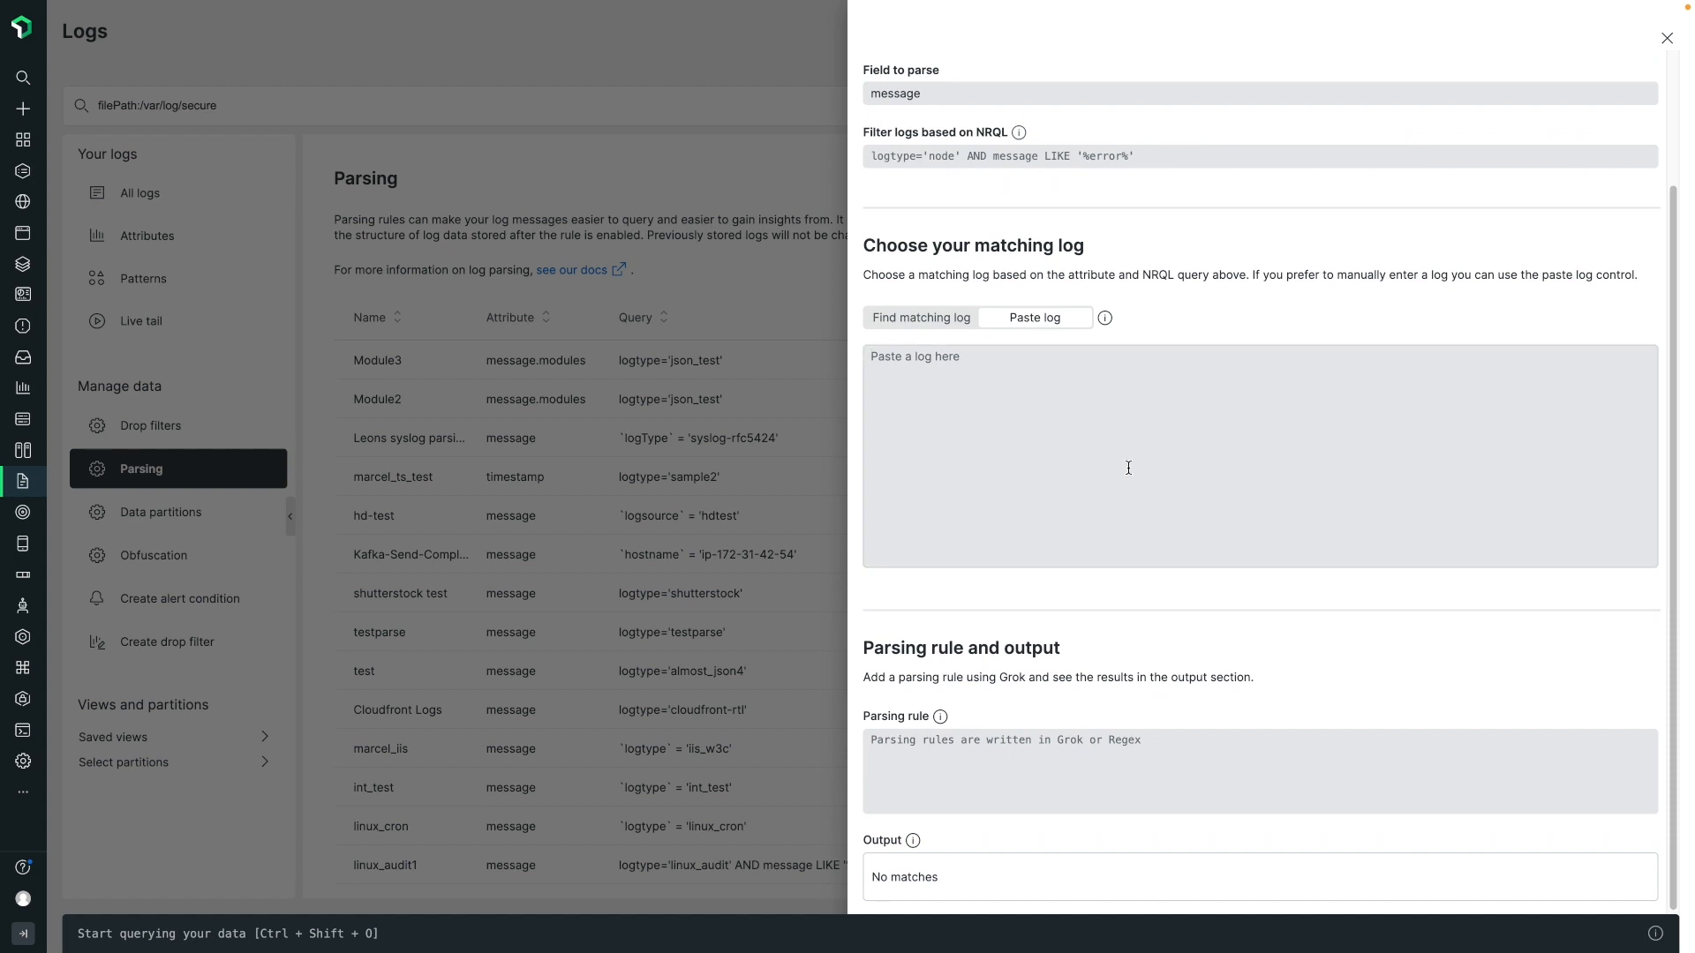
{"action": "left_click", "coordinate": [943, 328]}
{"action": "scroll", "coordinate": [1050, 547], "scroll_direction": "down", "scroll_amount": 1}
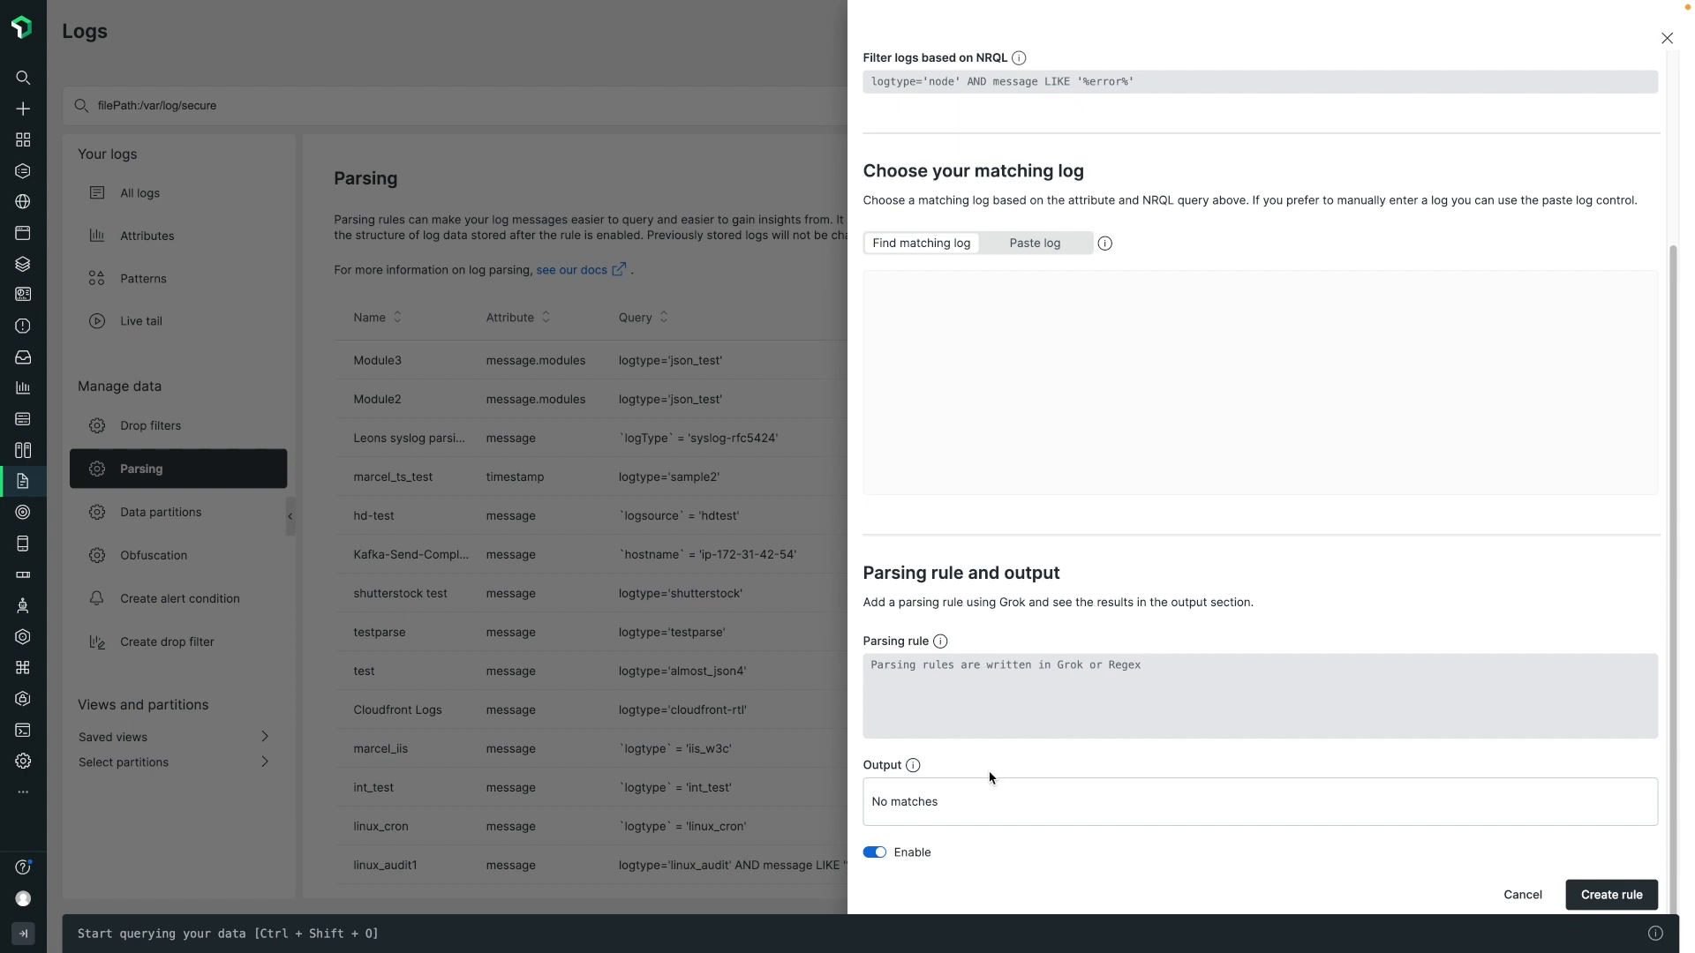
{"action": "scroll", "coordinate": [1229, 775], "scroll_direction": "up", "scroll_amount": 3}
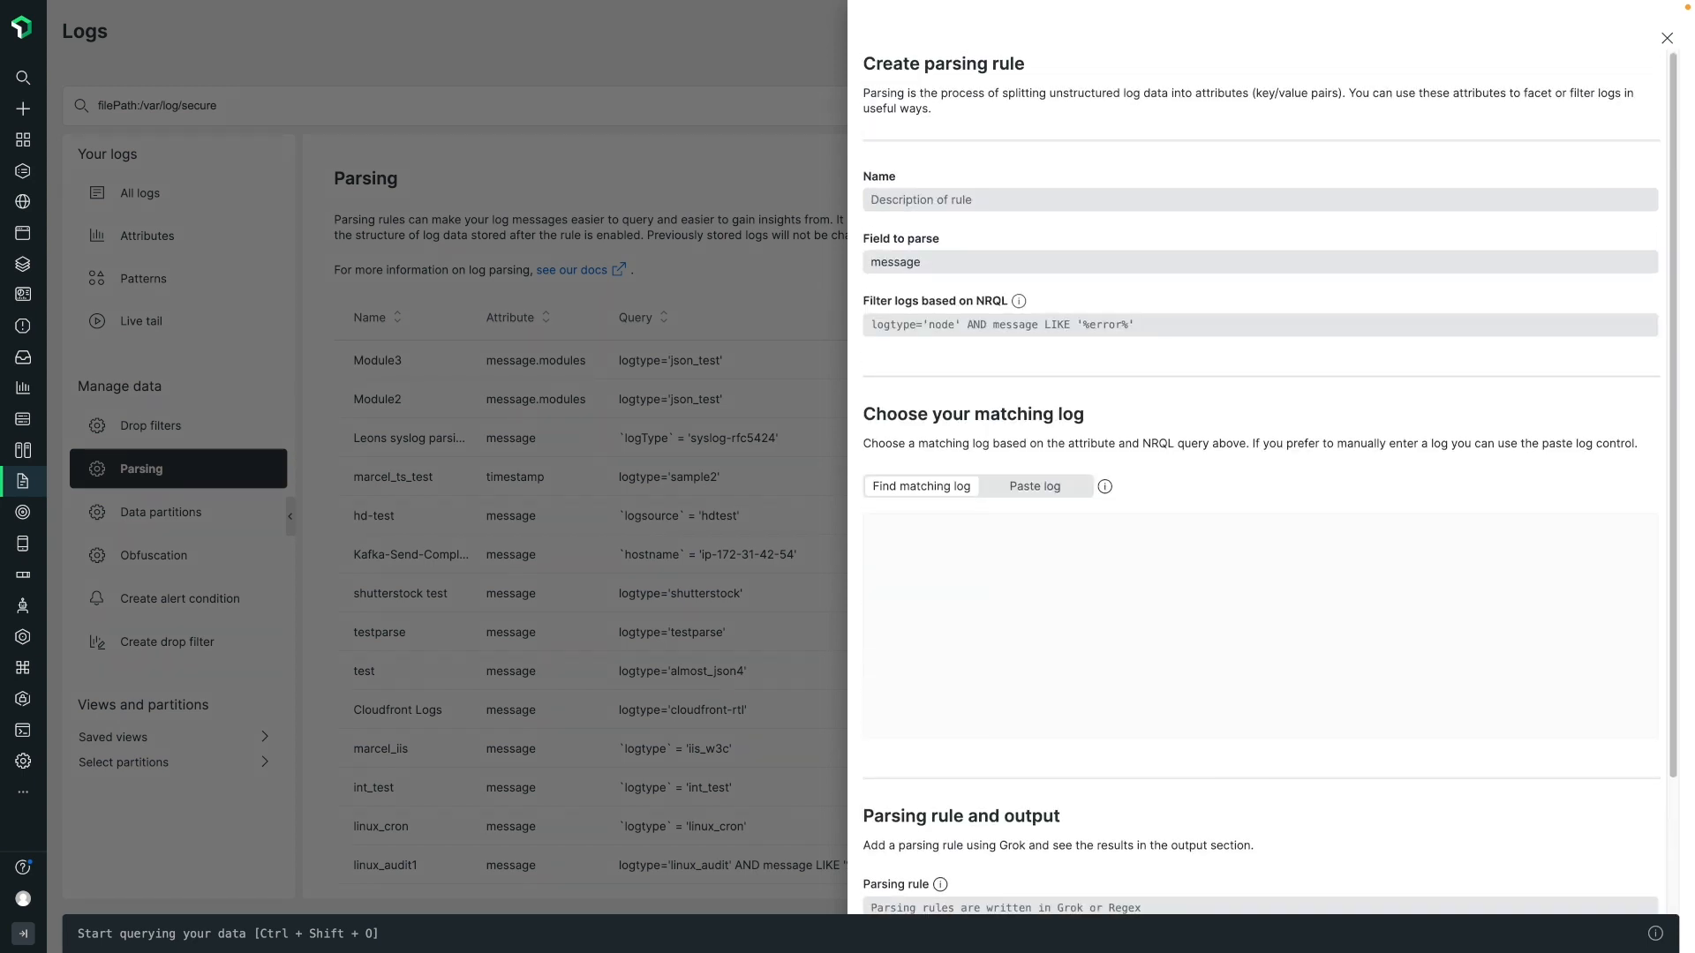
Name the parsing rule "Invalid login attempts" with message as the field to parse.
{"action": "left_click", "coordinate": [1167, 203]}
{"action": "type", "text": "Inv"}
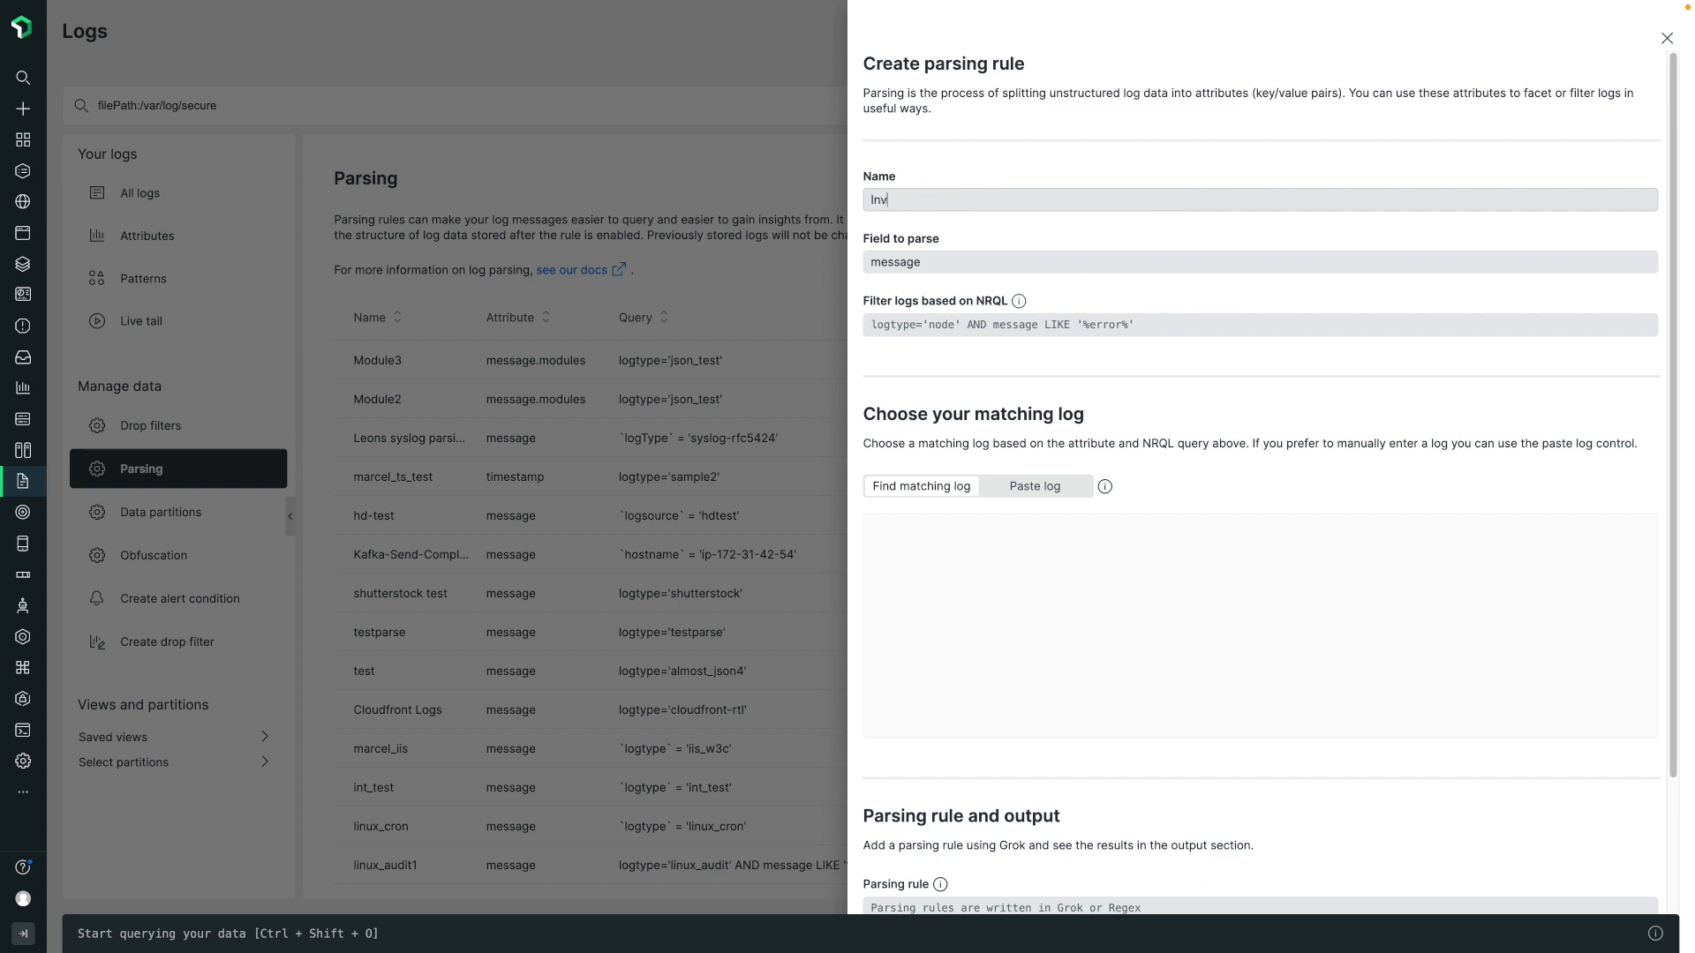
{"action": "type", "text": "alid login attempts"}
{"action": "left_click", "coordinate": [1083, 284]}
{"action": "left_click", "coordinate": [1001, 264]}
{"action": "scroll", "coordinate": [991, 366], "scroll_direction": "down", "scroll_amount": 5}
{"action": "scroll", "coordinate": [991, 366], "scroll_direction": "up", "scroll_amount": 5}
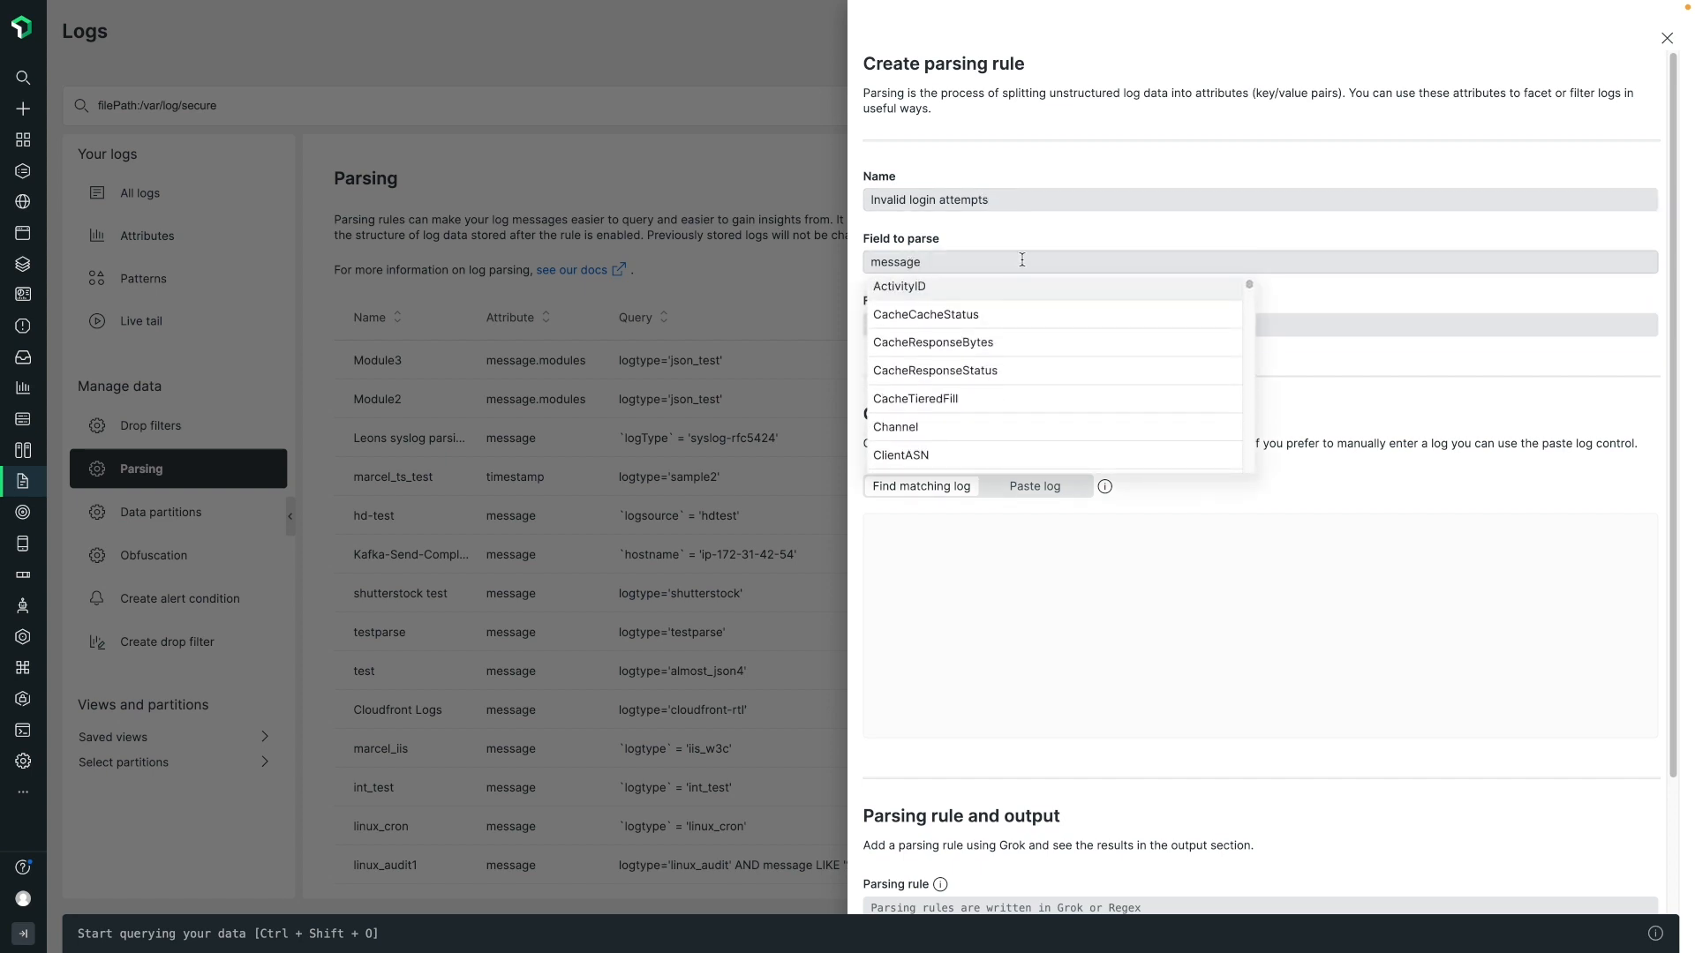
{"action": "left_click", "coordinate": [1038, 231]}
{"action": "left_click", "coordinate": [1303, 369]}
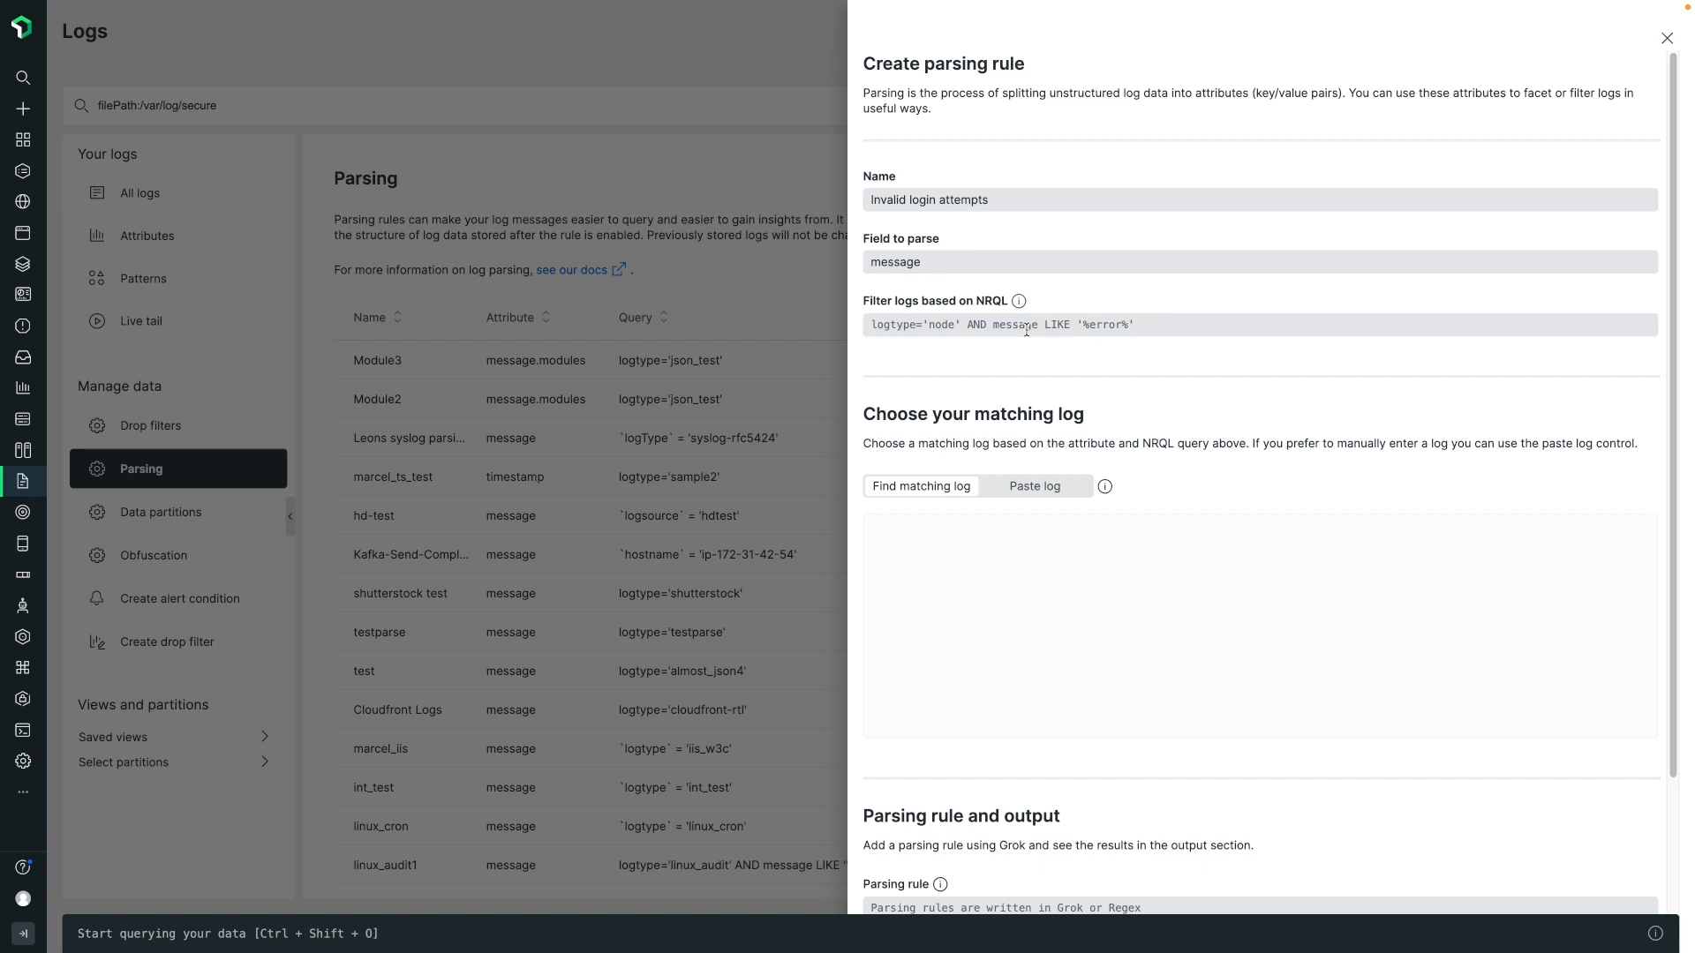
Filter the logs with filePath='/var/log/secure' and review the matching logs, selecting the entry about the closed root session.
{"action": "left_click", "coordinate": [1026, 330]}
{"action": "type", "text": "filePath='/var/log/secure'"}
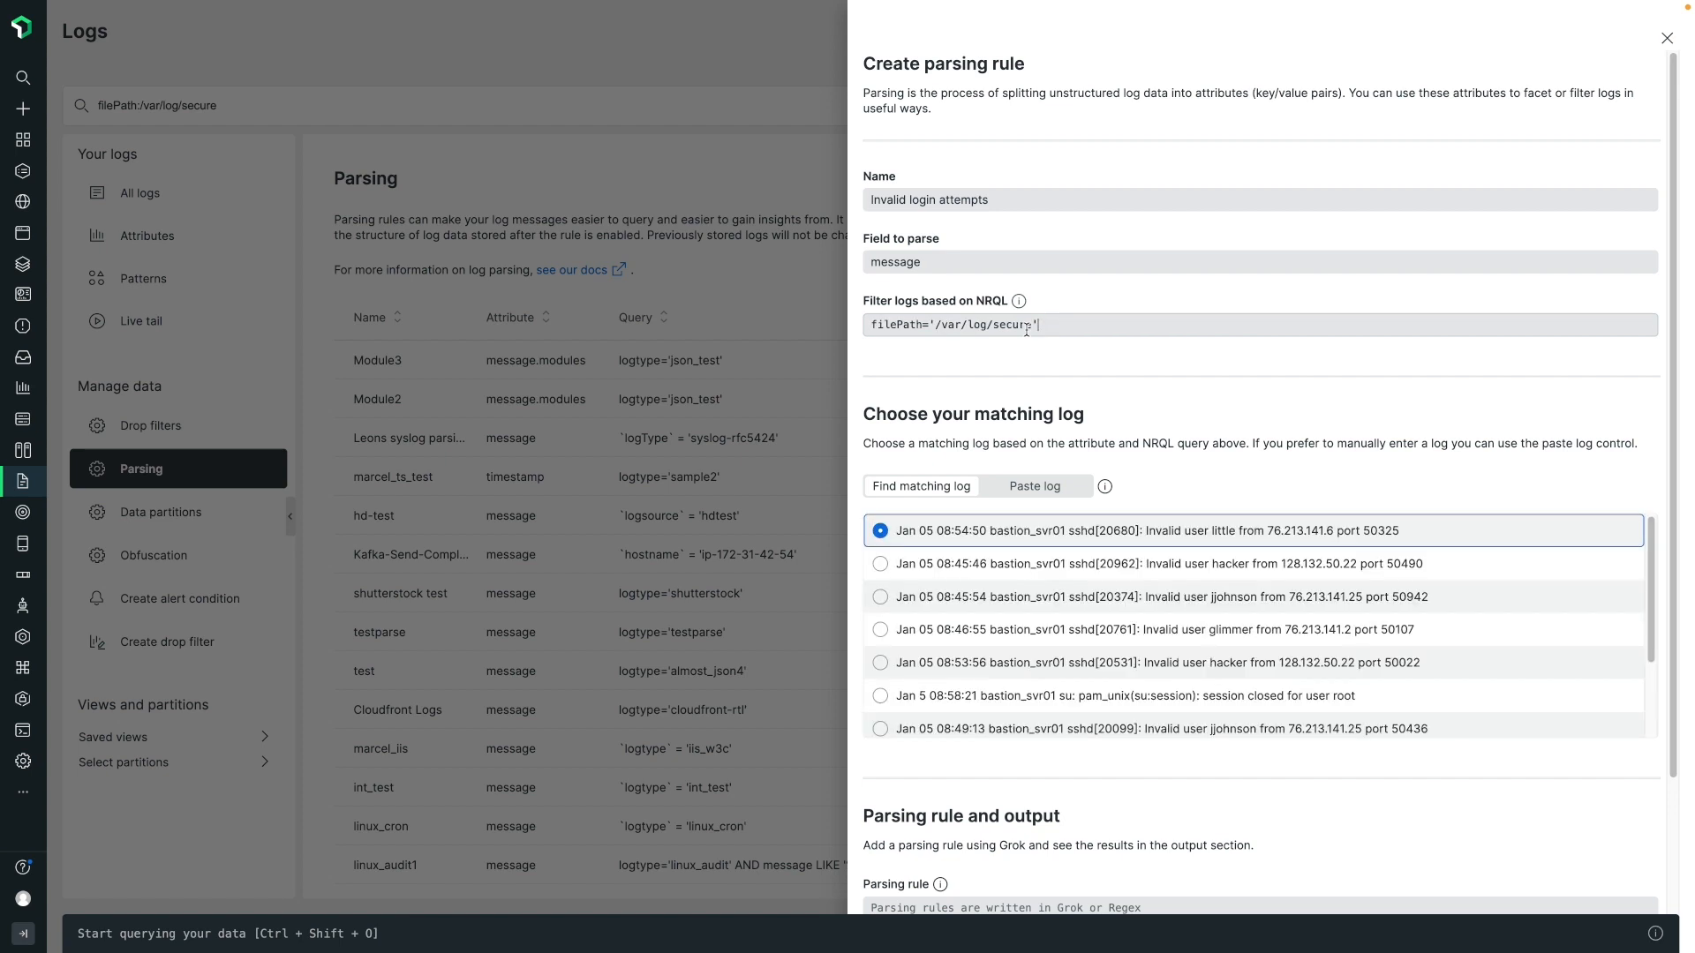
{"action": "scroll", "coordinate": [1184, 645], "scroll_direction": "down", "scroll_amount": 2}
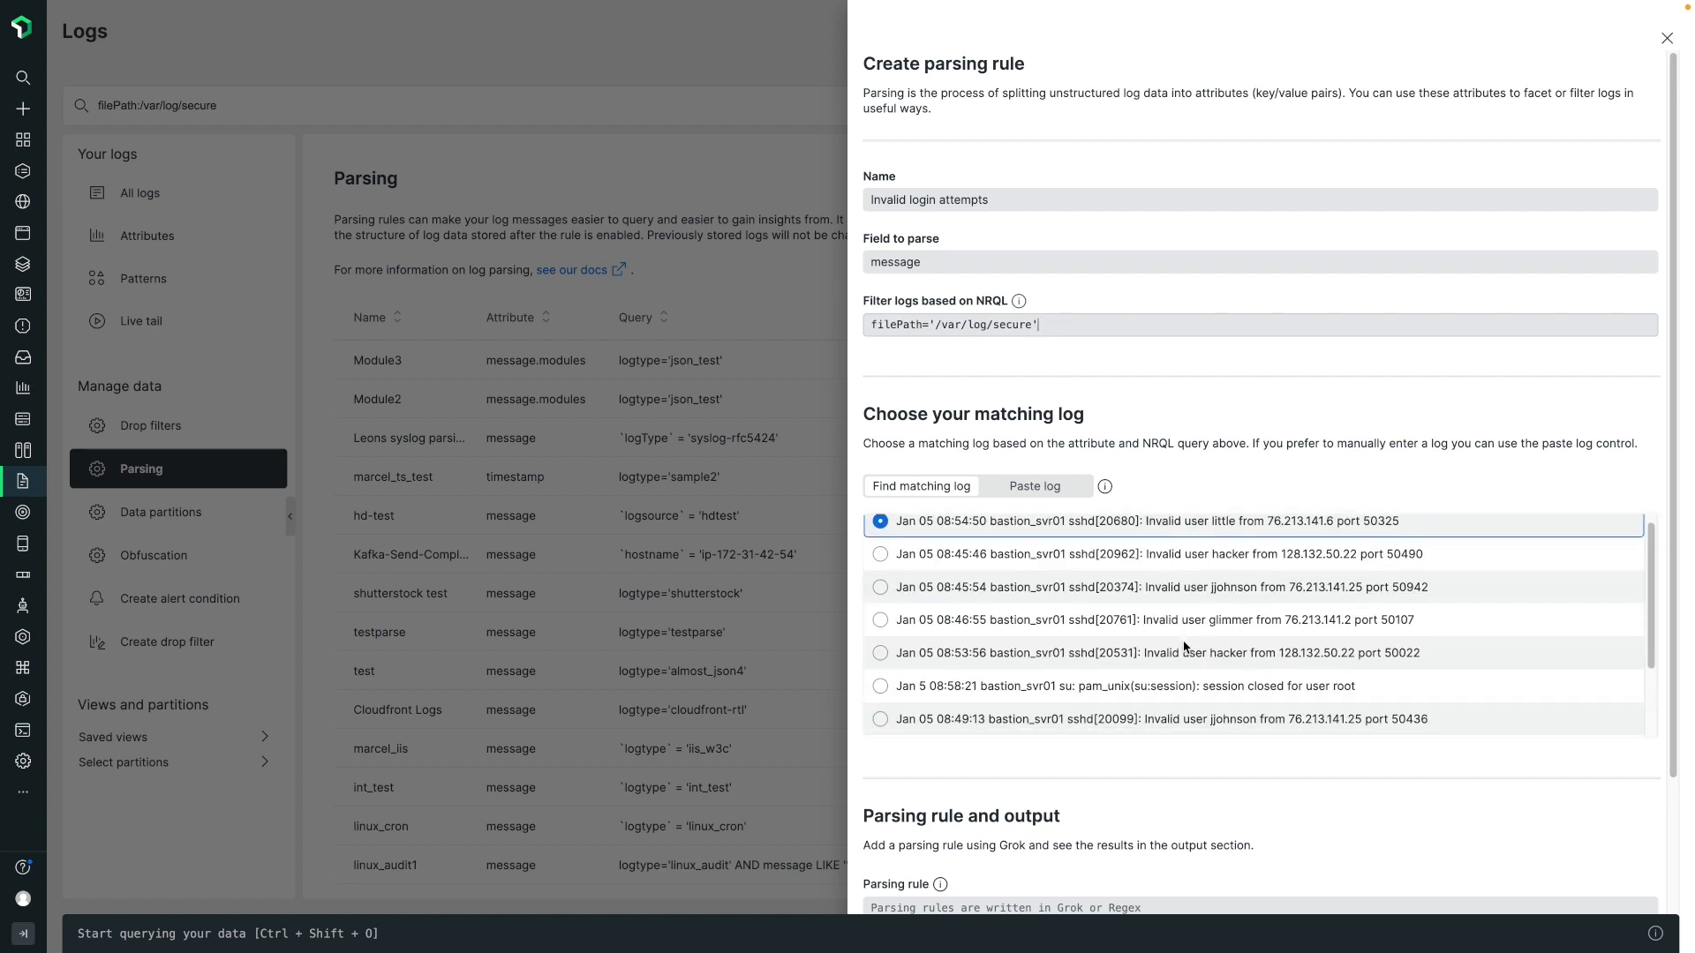
{"action": "scroll", "coordinate": [1183, 647], "scroll_direction": "down", "scroll_amount": 1}
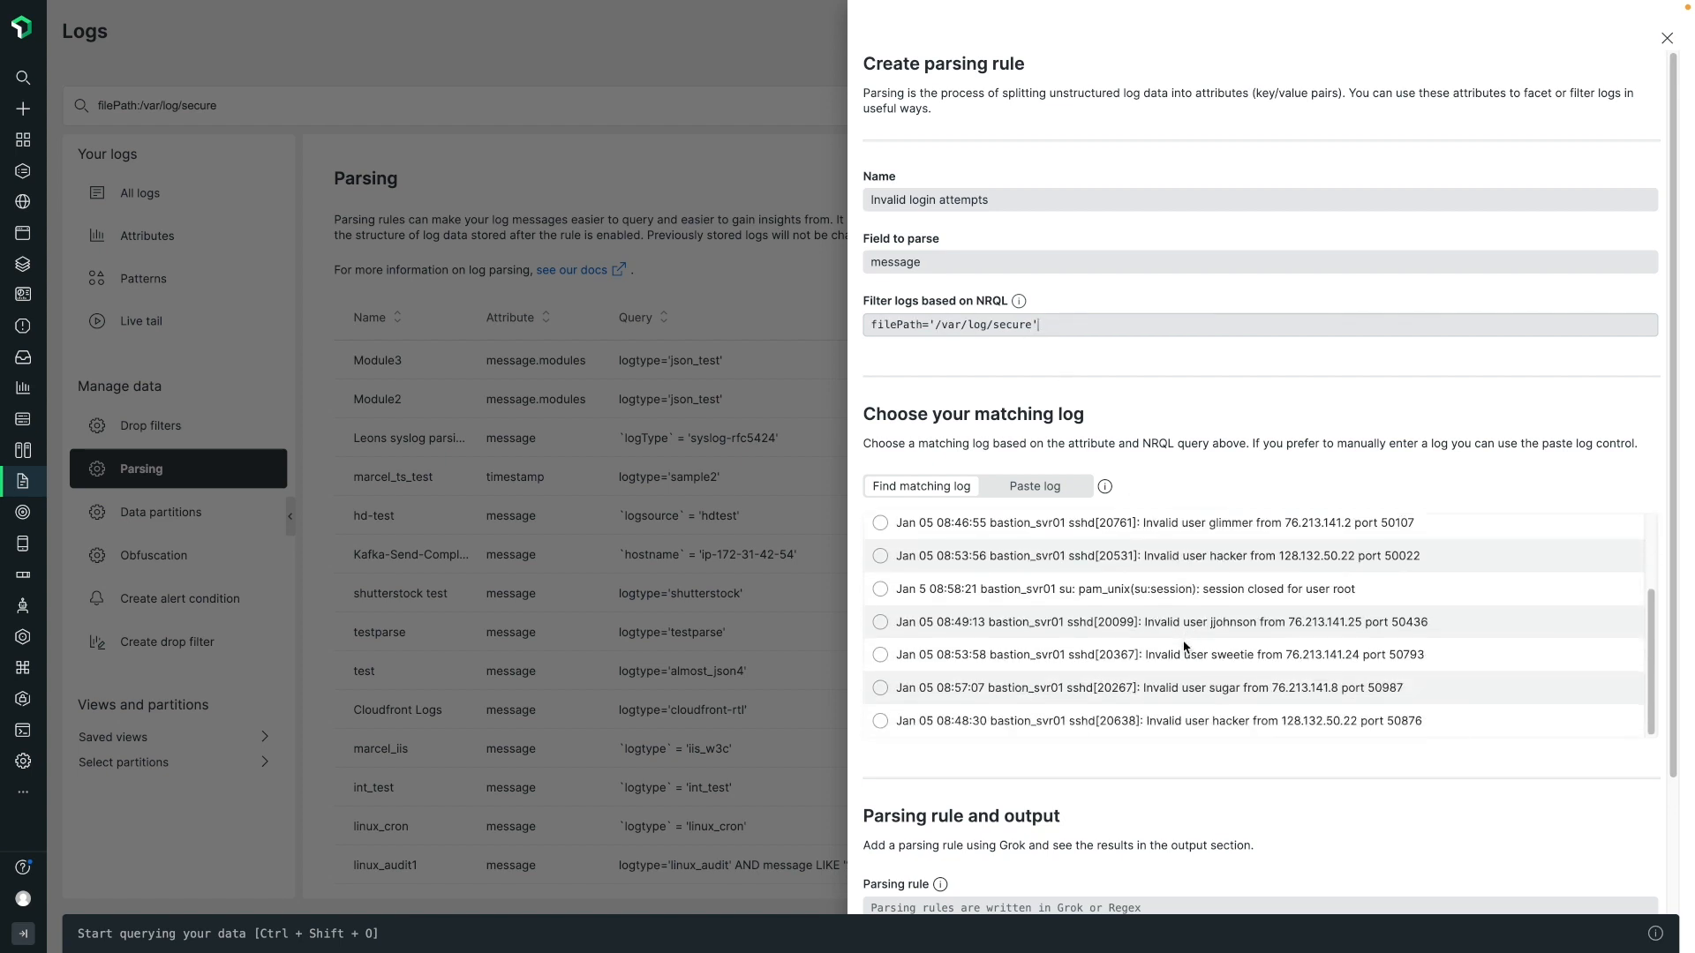
{"action": "scroll", "coordinate": [1184, 642], "scroll_direction": "up", "scroll_amount": 3}
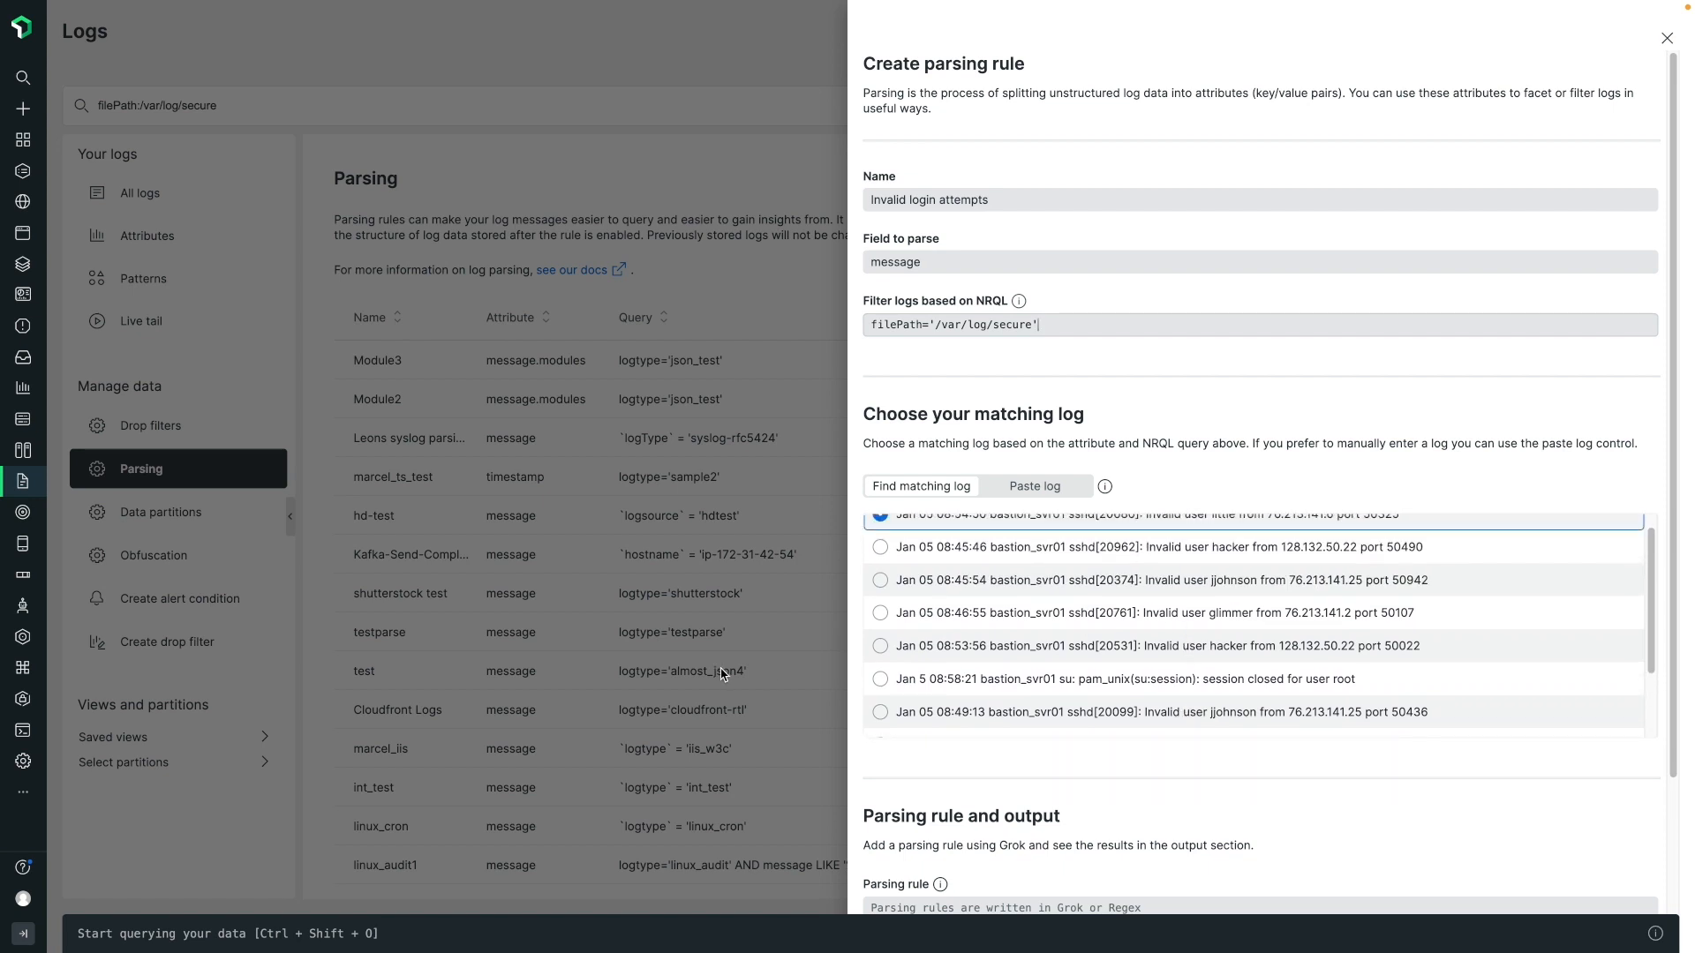
{"action": "scroll", "coordinate": [1004, 663], "scroll_direction": "down", "scroll_amount": 2}
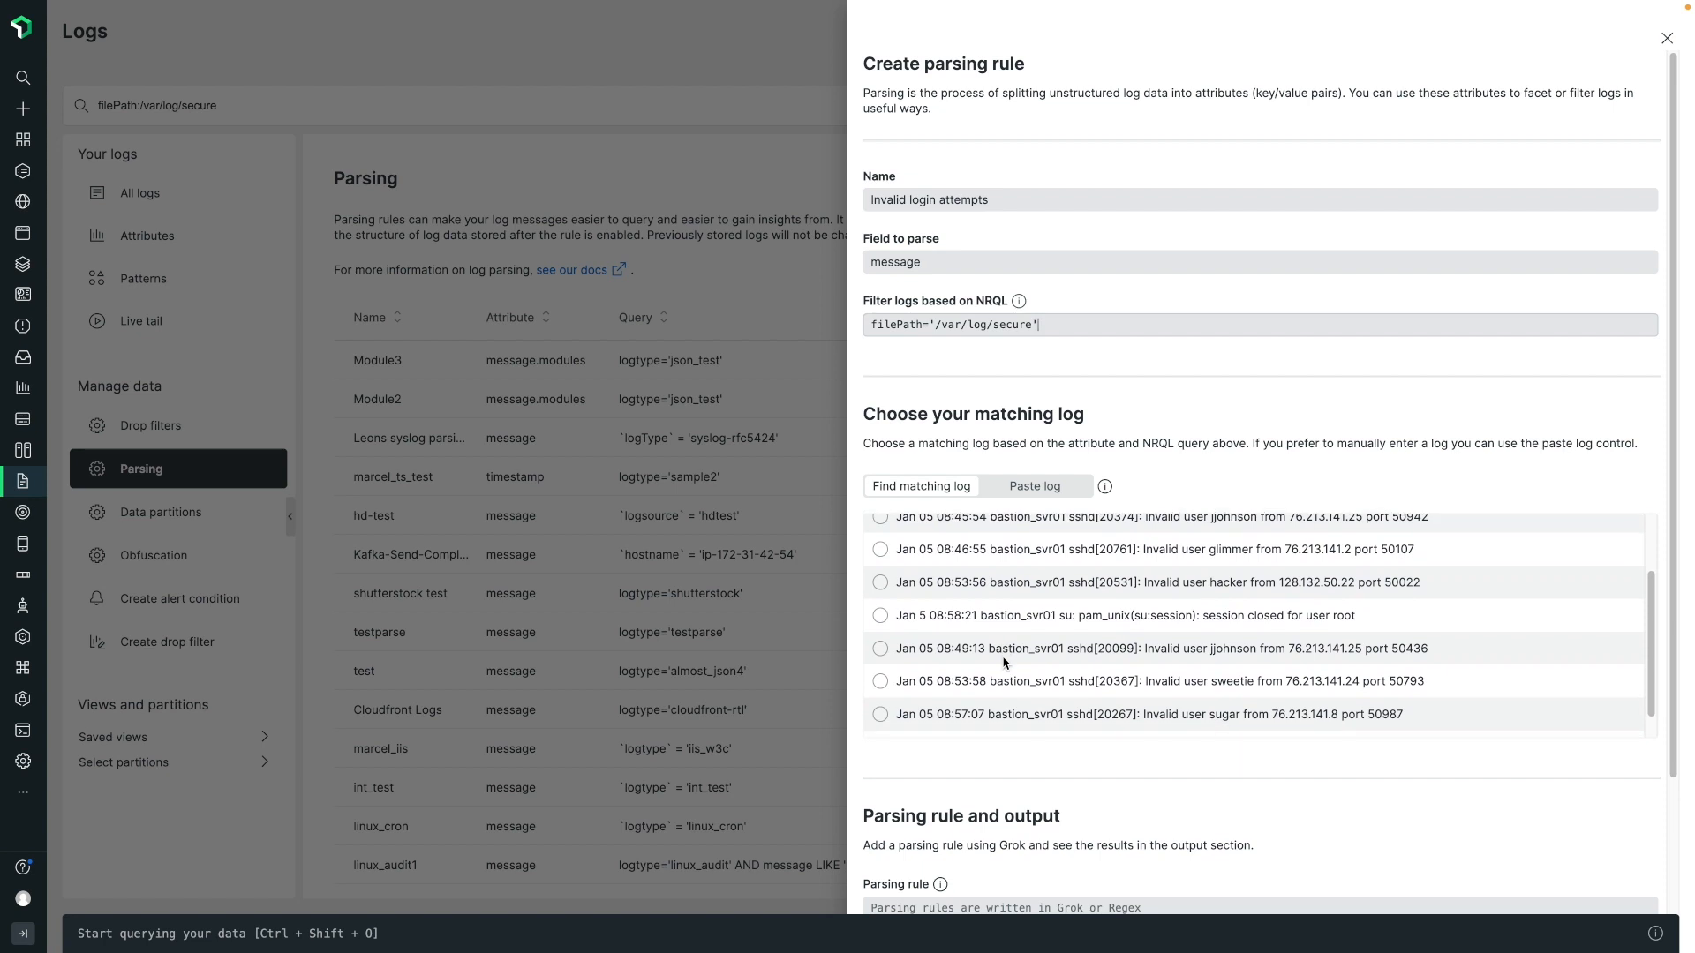
{"action": "left_click", "coordinate": [1032, 618]}
{"action": "scroll", "coordinate": [1033, 618], "scroll_direction": "down", "scroll_amount": 1}
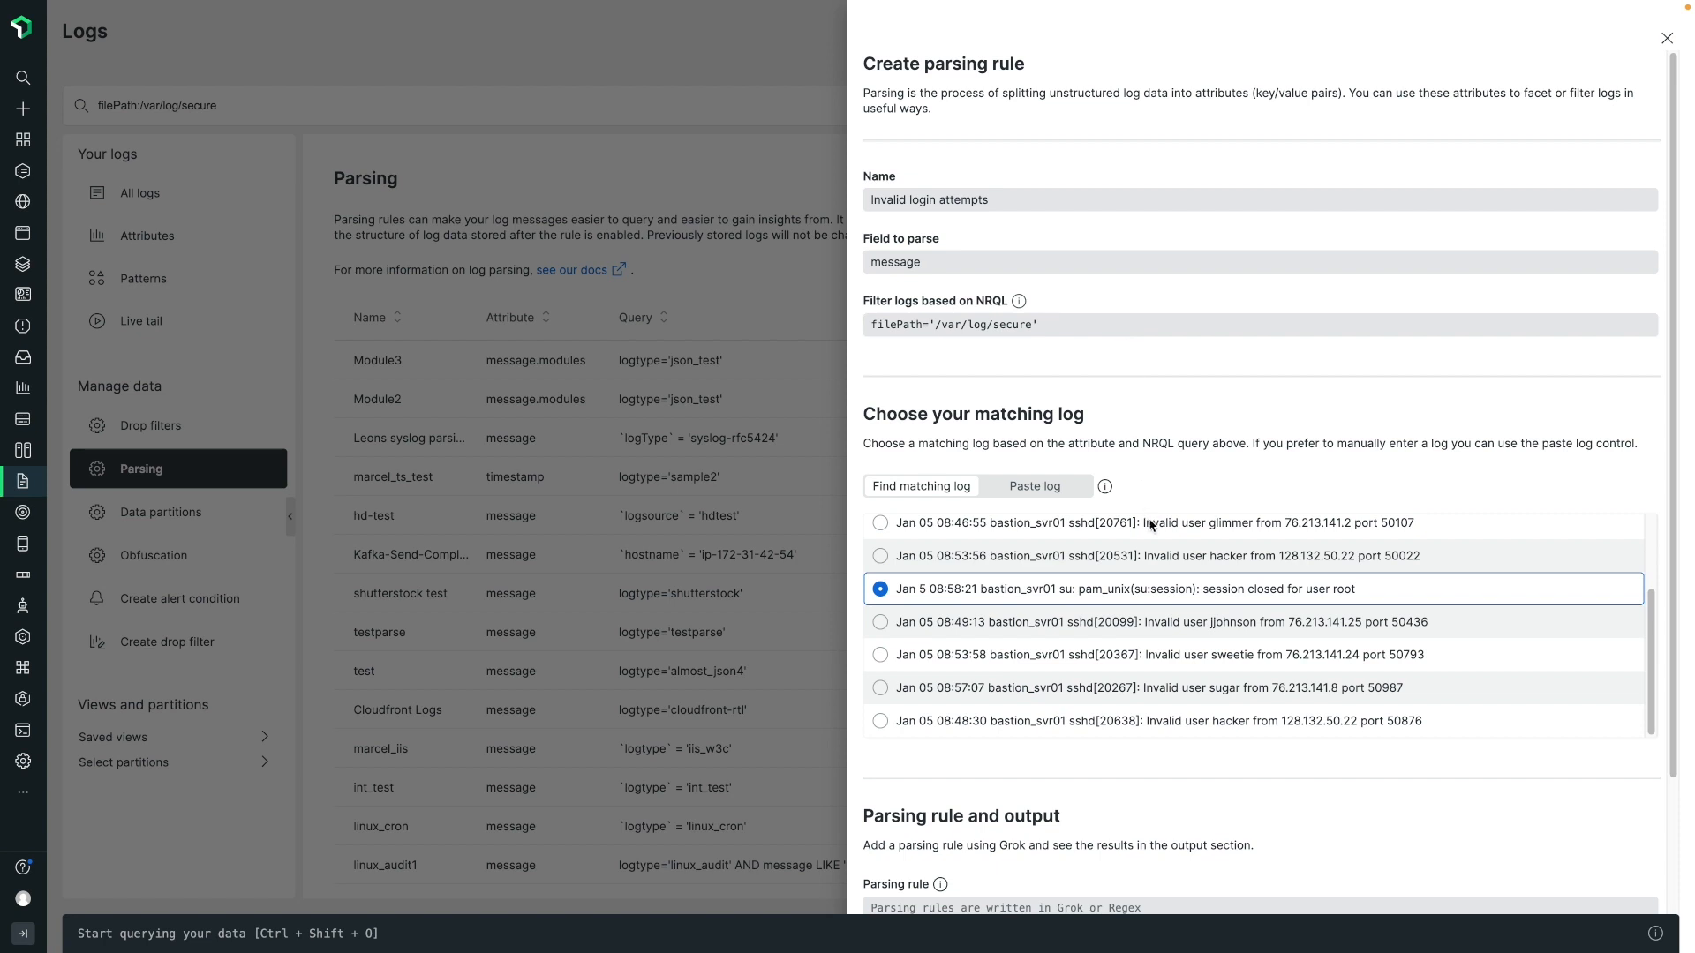
Extend the NRQL filter with AND message LIKE '%invalid%' and select the matching log with port 50234.
{"action": "left_click", "coordinate": [1136, 325]}
{"action": "type", "text": "AND message LIKE '%invalid%'"}
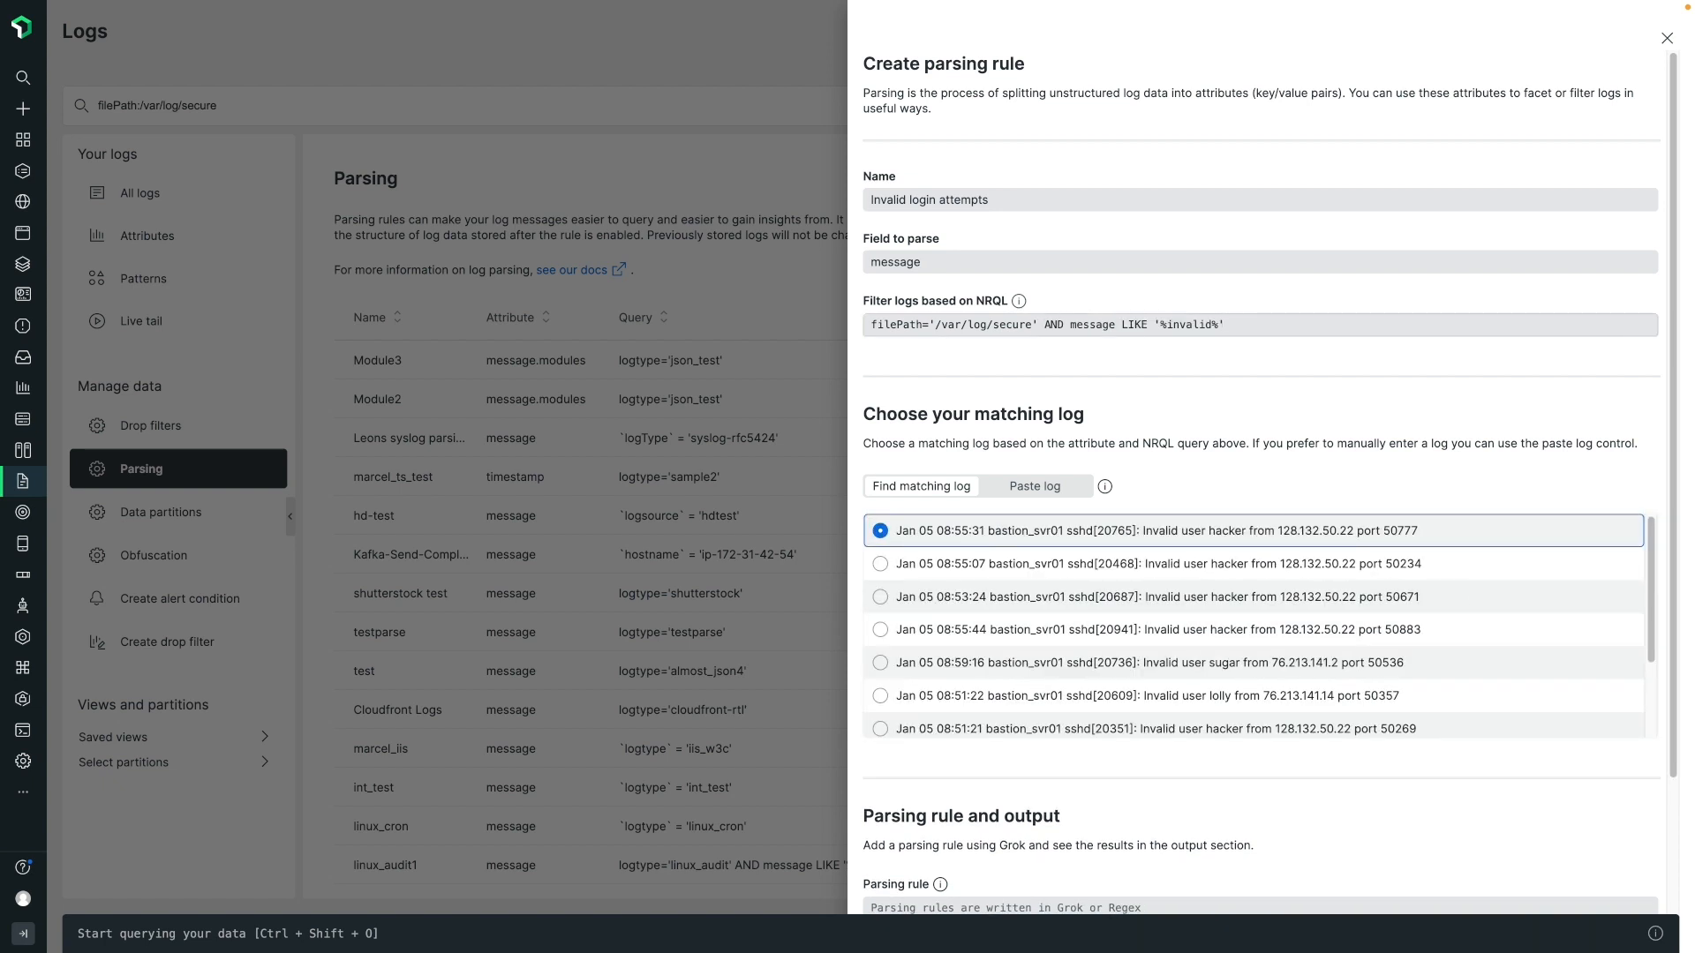
{"action": "scroll", "coordinate": [1269, 485], "scroll_direction": "down", "scroll_amount": 2}
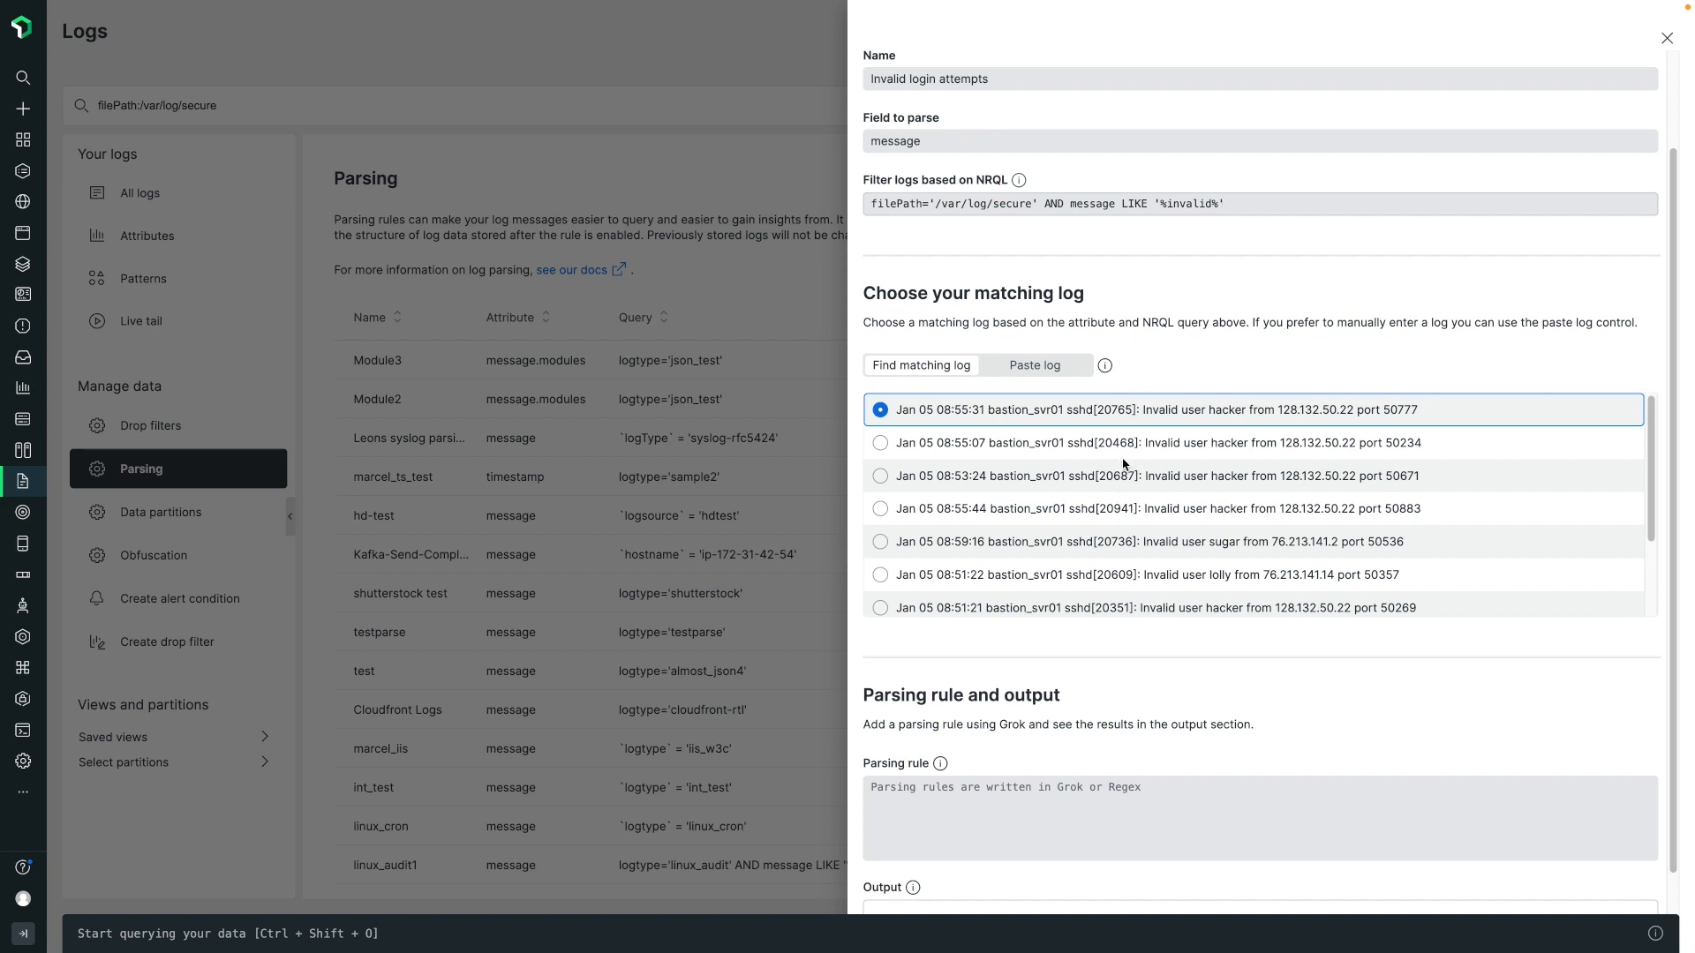
{"action": "left_click", "coordinate": [879, 444]}
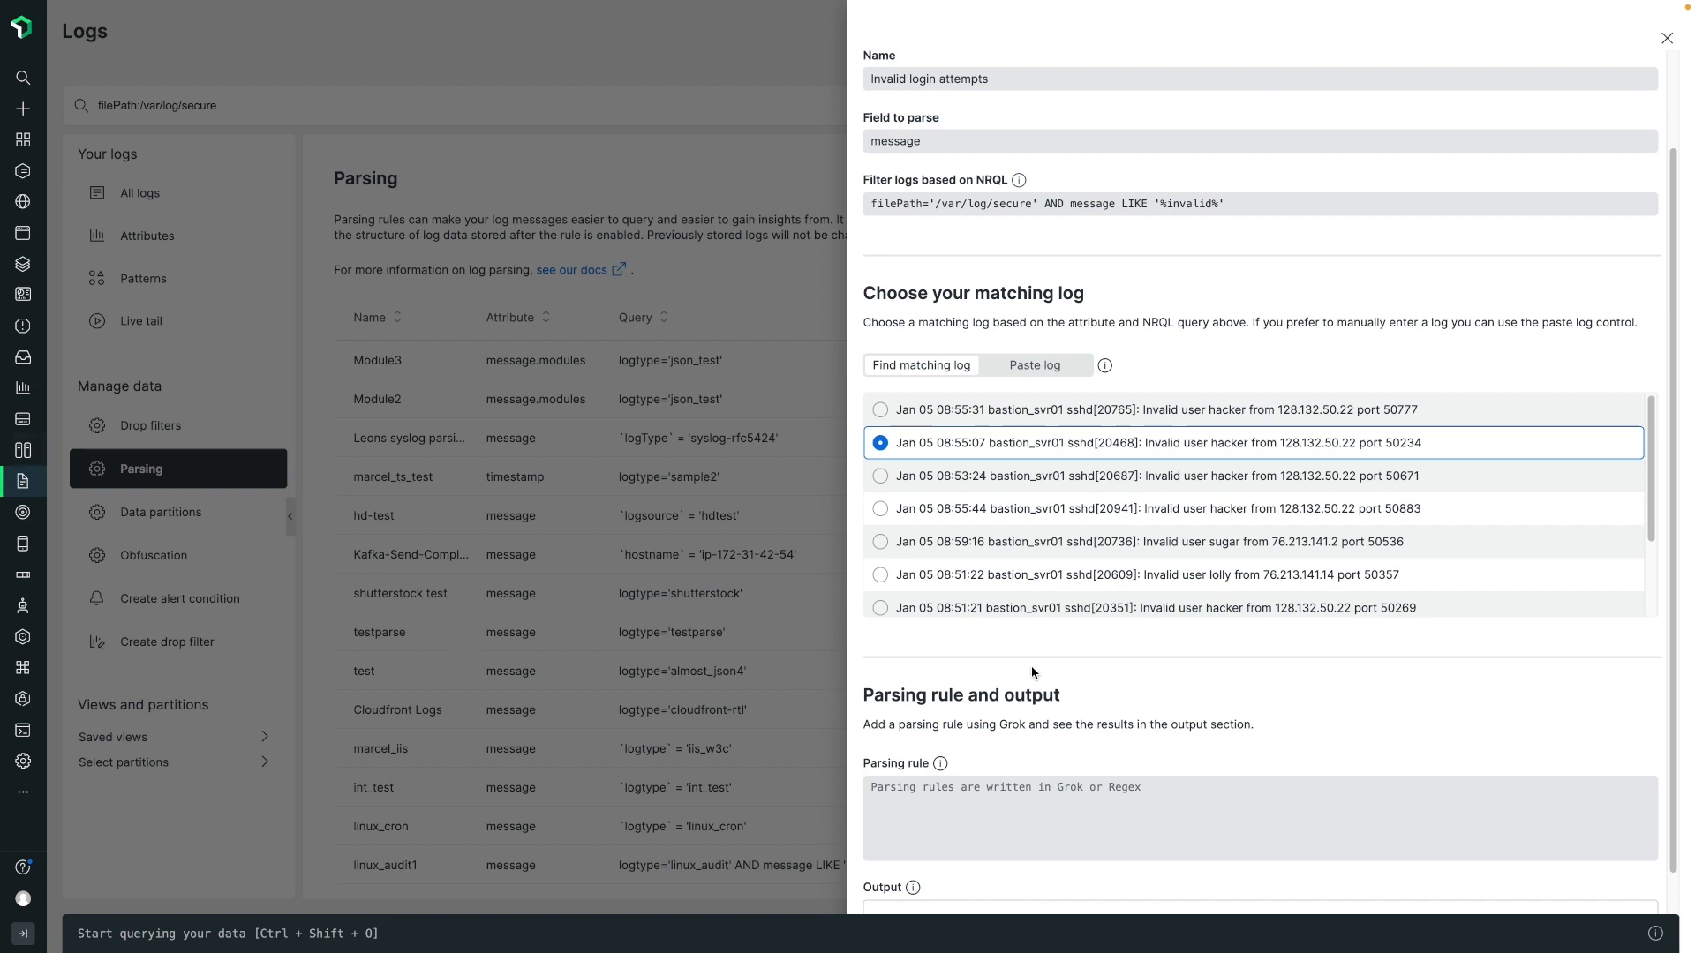
Enter the parsing rule: Invalid user %{WORD:username} from %{IP:source_ip} port %{INT:port}.
{"action": "scroll", "coordinate": [1032, 670], "scroll_direction": "down", "scroll_amount": 1}
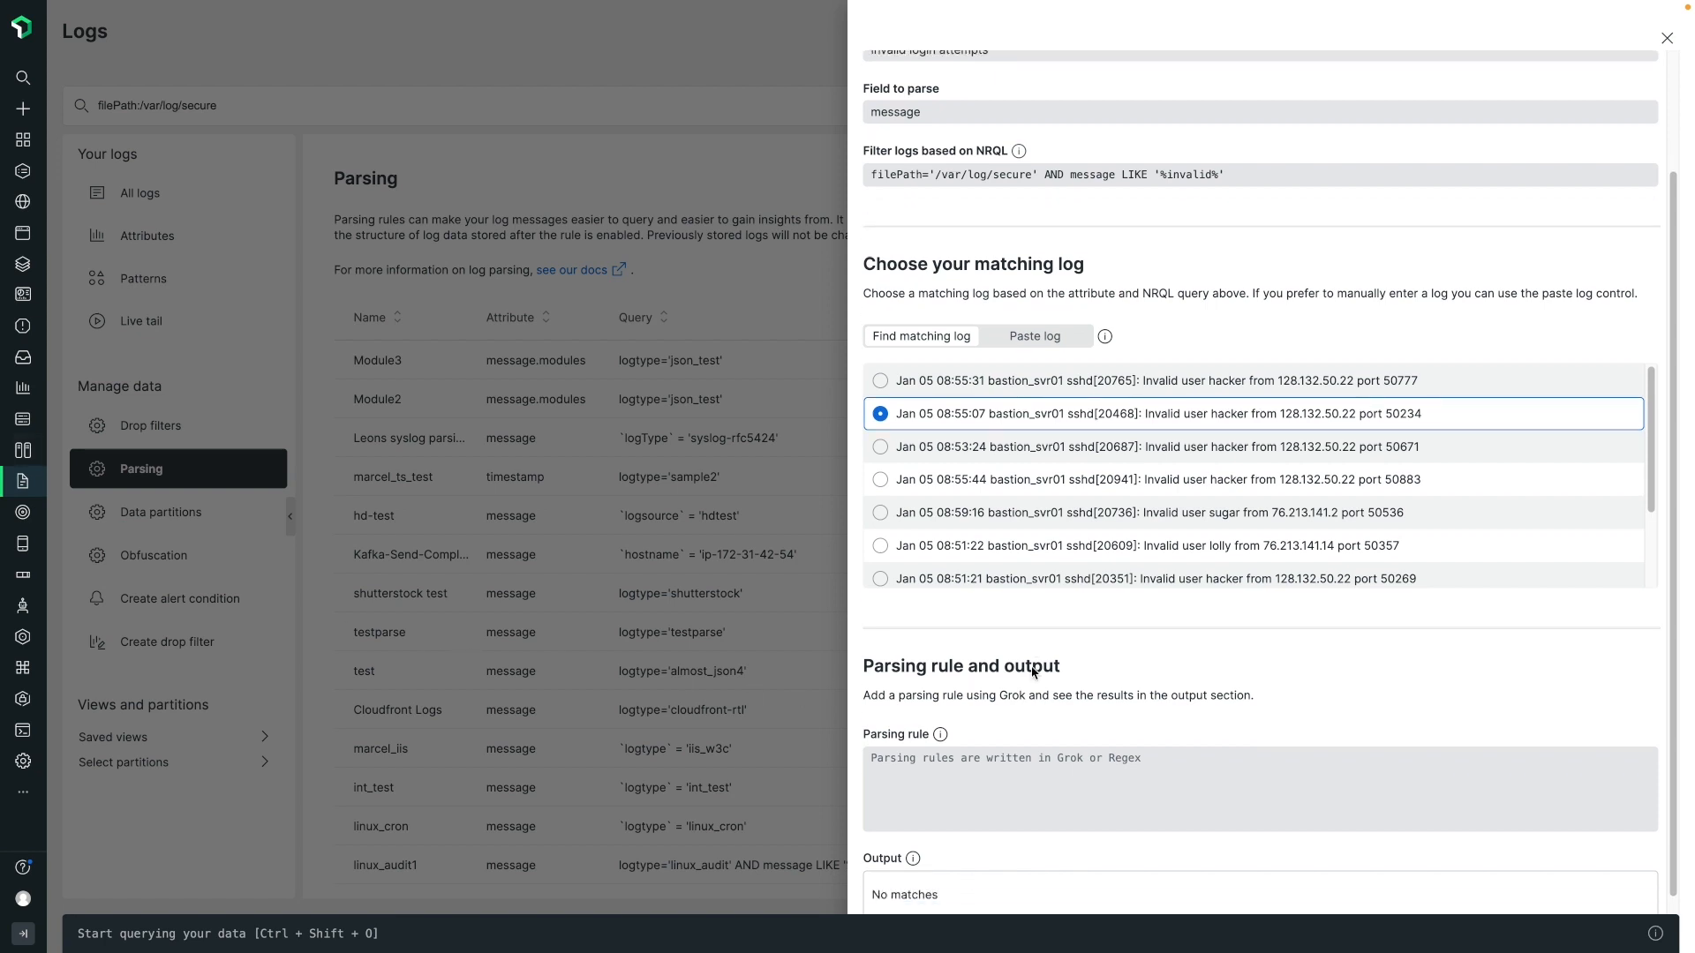
{"action": "scroll", "coordinate": [1074, 461], "scroll_direction": "down", "scroll_amount": 1}
{"action": "scroll", "coordinate": [1073, 461], "scroll_direction": "down", "scroll_amount": 1}
{"action": "scroll", "coordinate": [1080, 463], "scroll_direction": "up", "scroll_amount": 2}
{"action": "scroll", "coordinate": [1080, 464], "scroll_direction": "down", "scroll_amount": 2}
{"action": "scroll", "coordinate": [1114, 670], "scroll_direction": "down", "scroll_amount": 1}
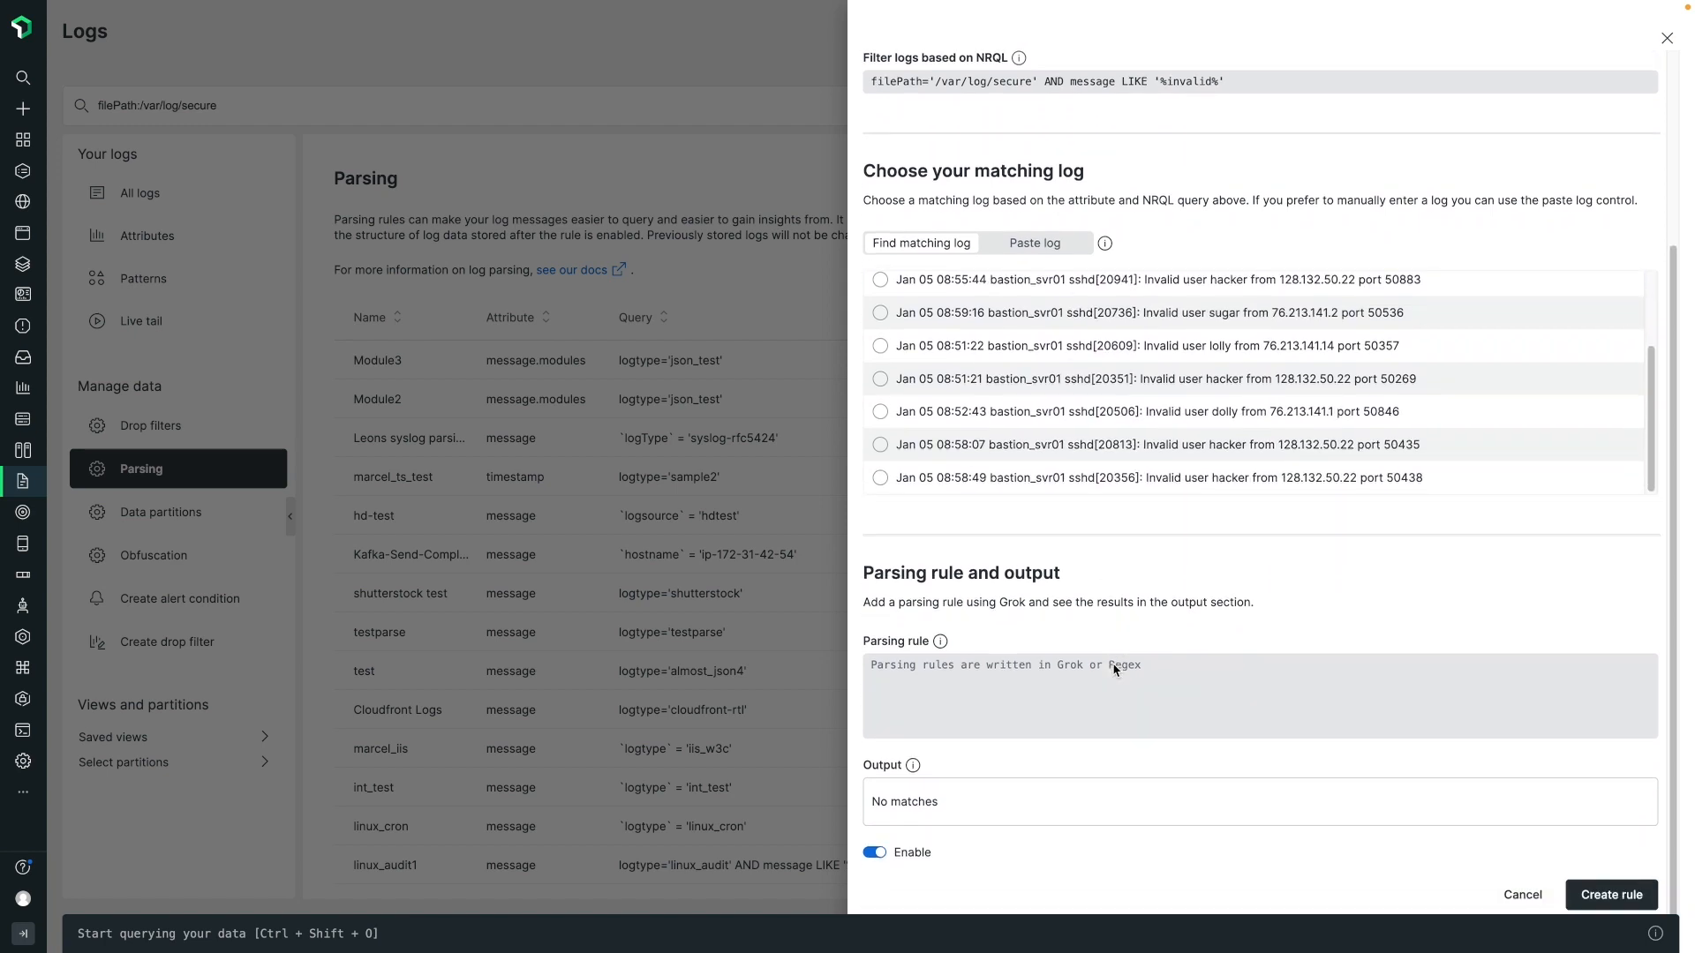
{"action": "left_click", "coordinate": [1100, 678]}
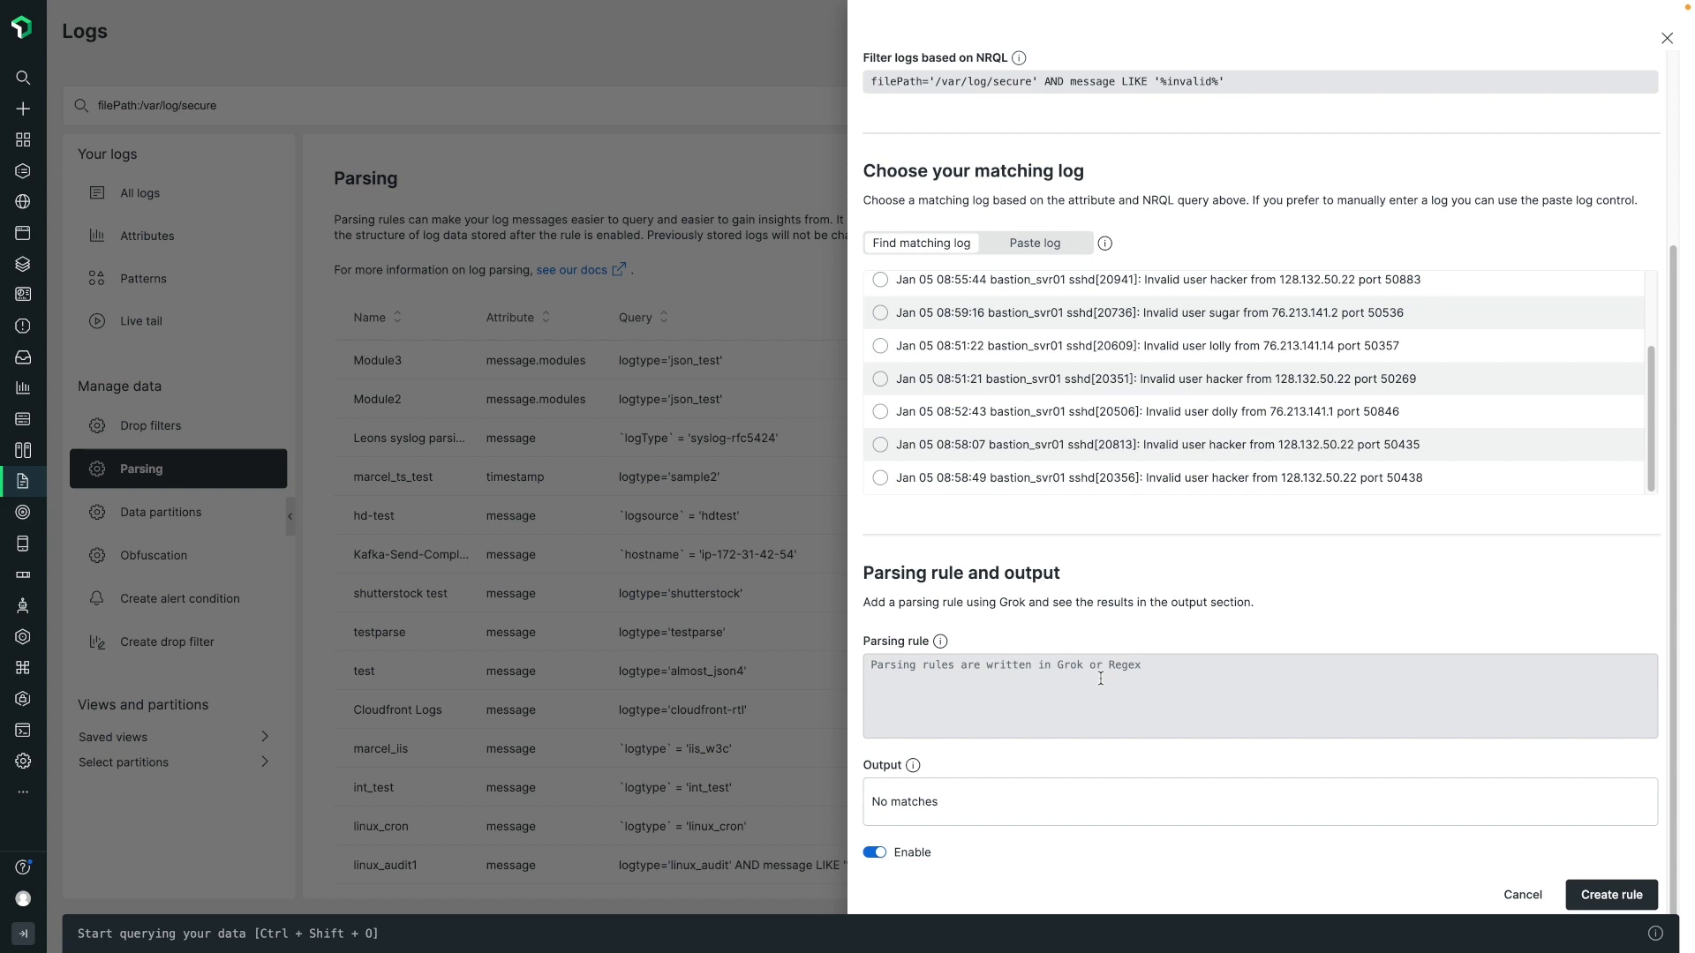
{"action": "type", "text": "Invalid user %{WORD:username} from %{IP:source_ip} port %{INT:port}"}
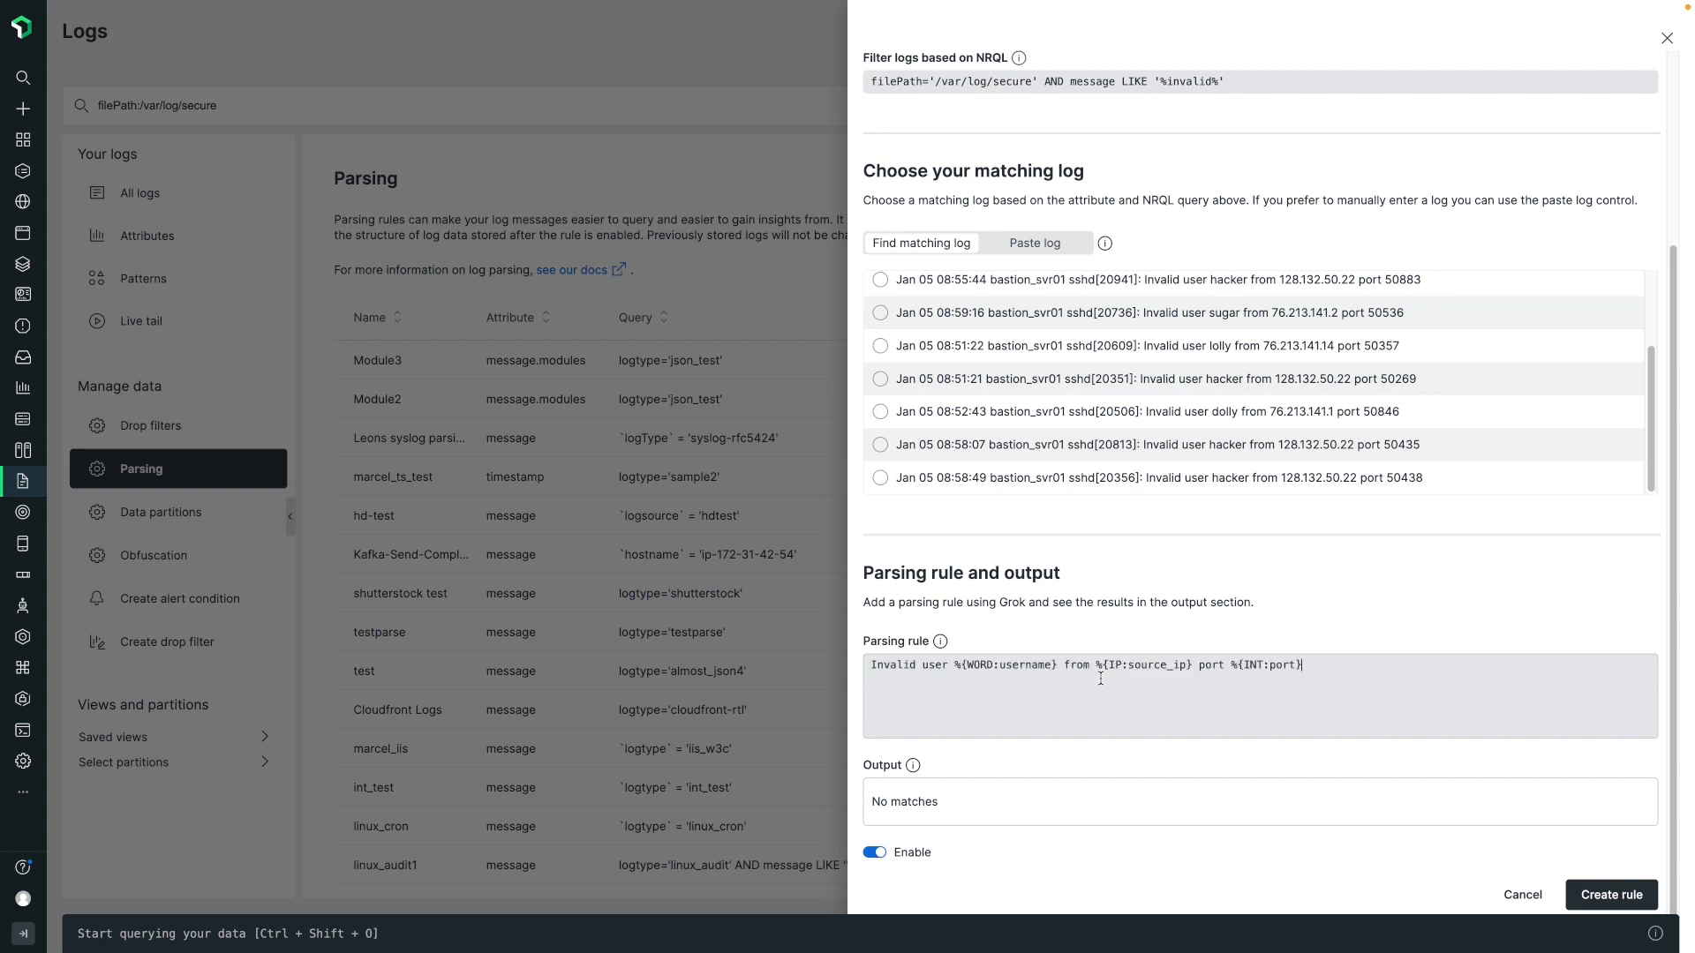
{"action": "scroll", "coordinate": [1101, 678], "scroll_direction": "down", "scroll_amount": 1}
{"action": "scroll", "coordinate": [1101, 679], "scroll_direction": "down", "scroll_amount": 1}
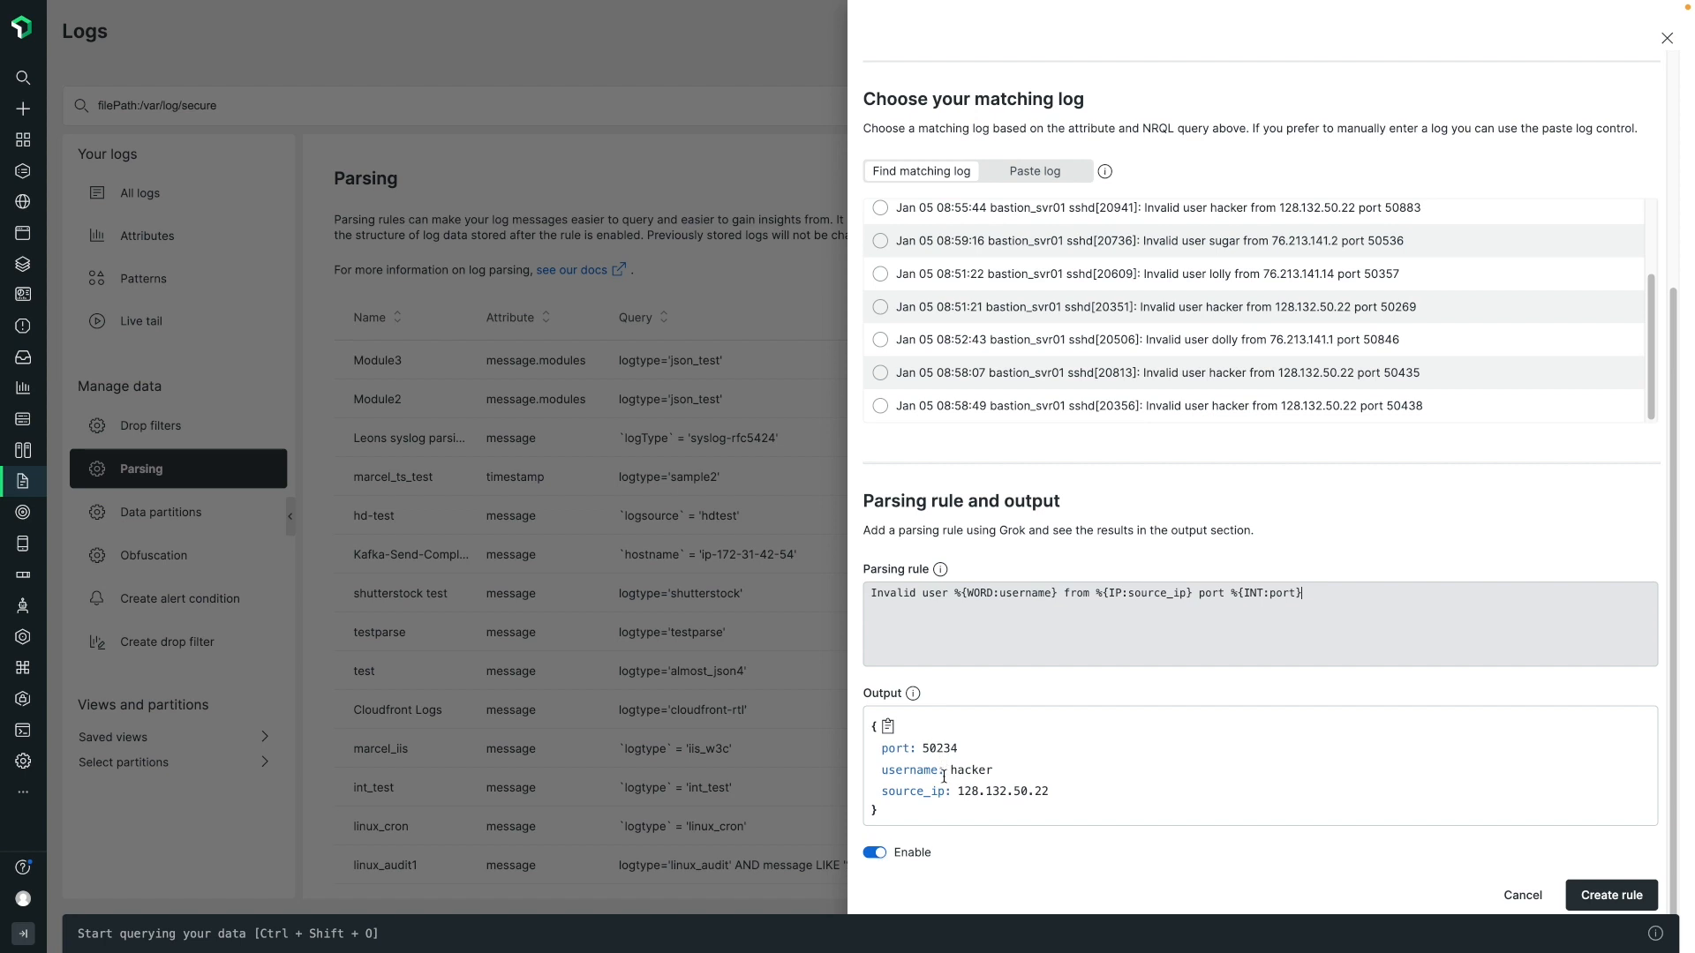
Check the rule's output against the sample logs with ports 50357, 50846 and 50435, and create the enabled rule.
{"action": "left_click", "coordinate": [880, 274]}
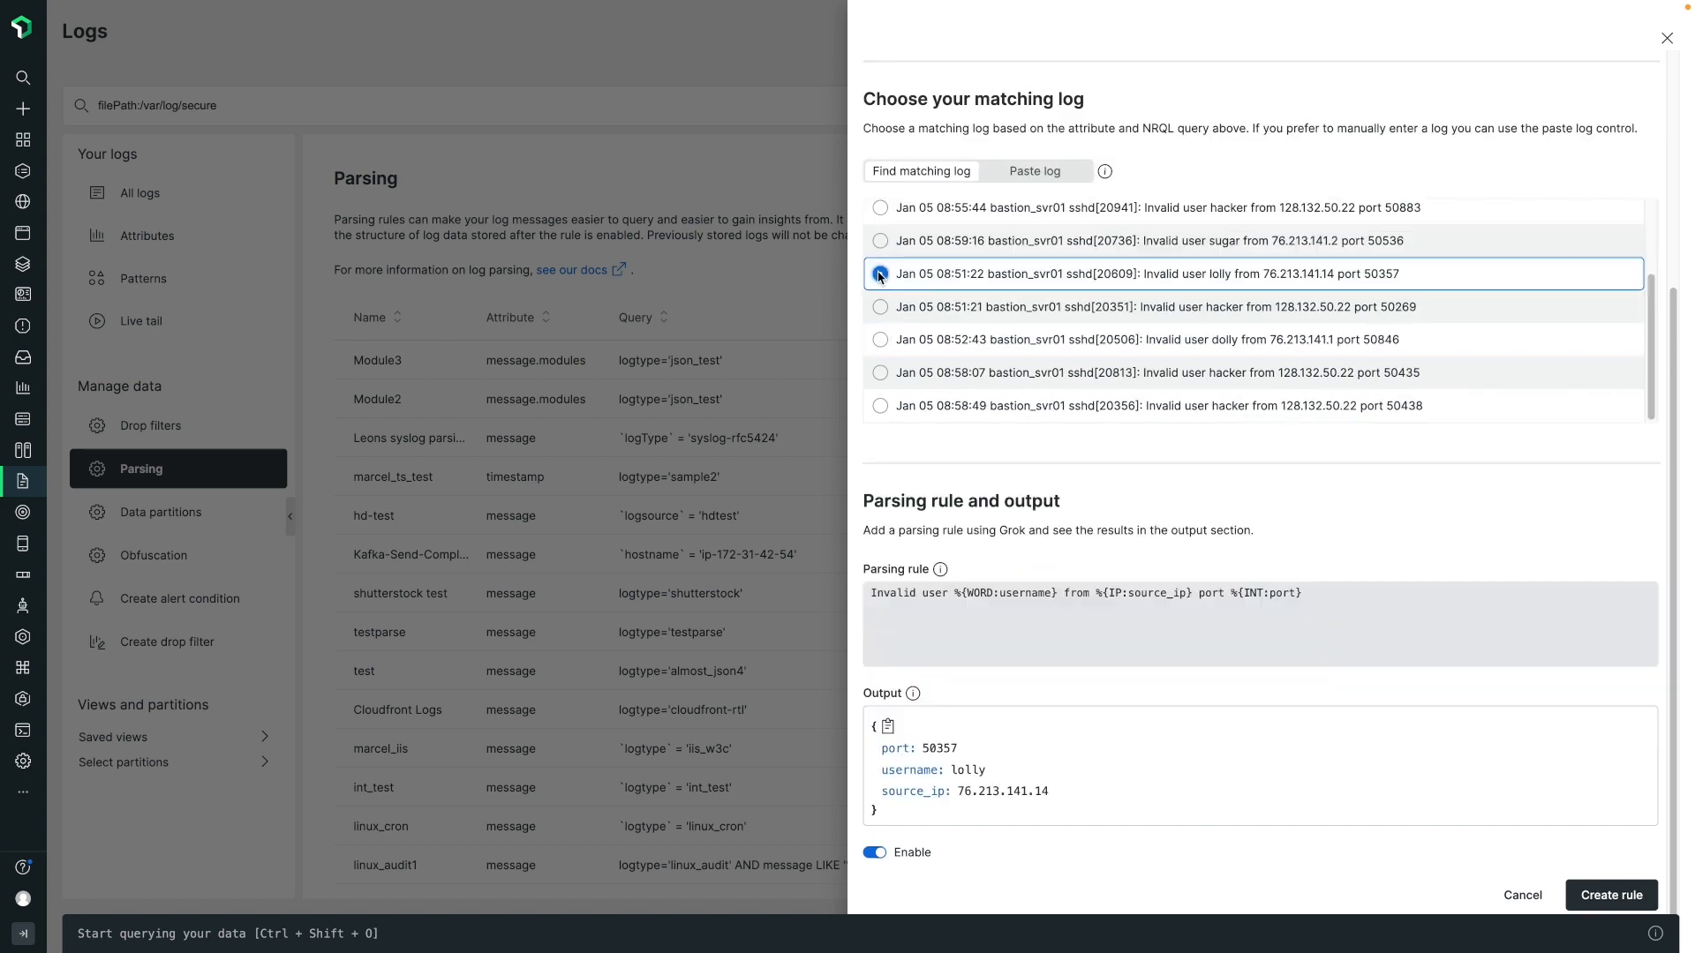
{"action": "left_click", "coordinate": [880, 340]}
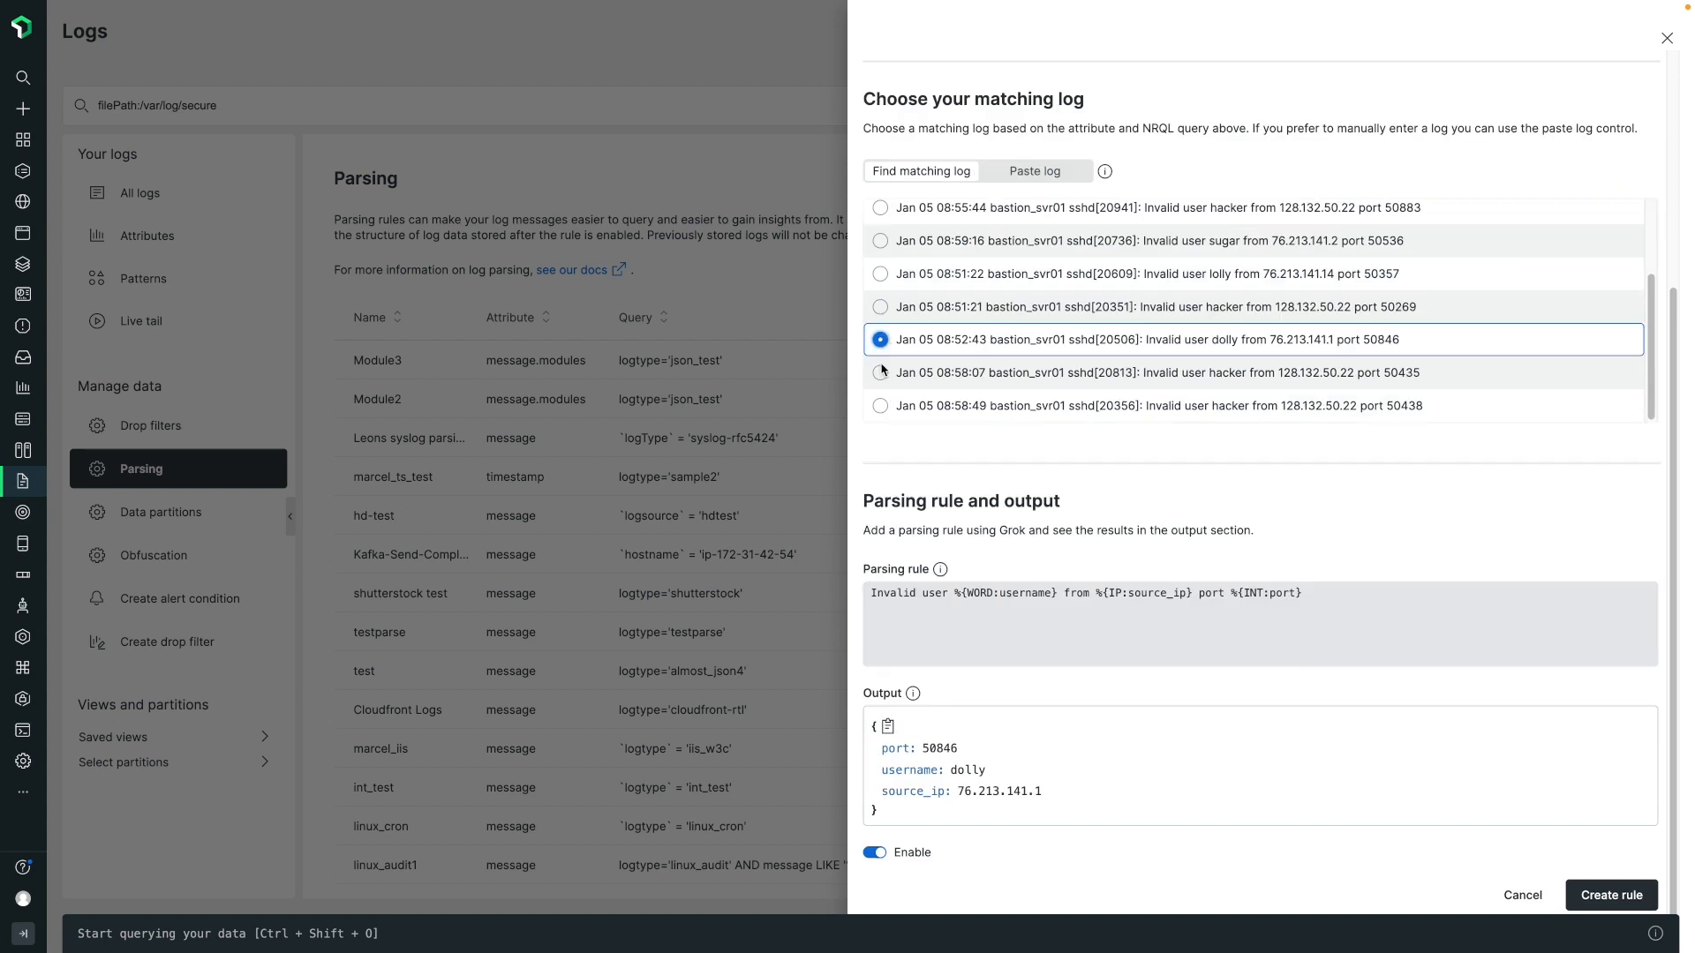
{"action": "left_click", "coordinate": [880, 374]}
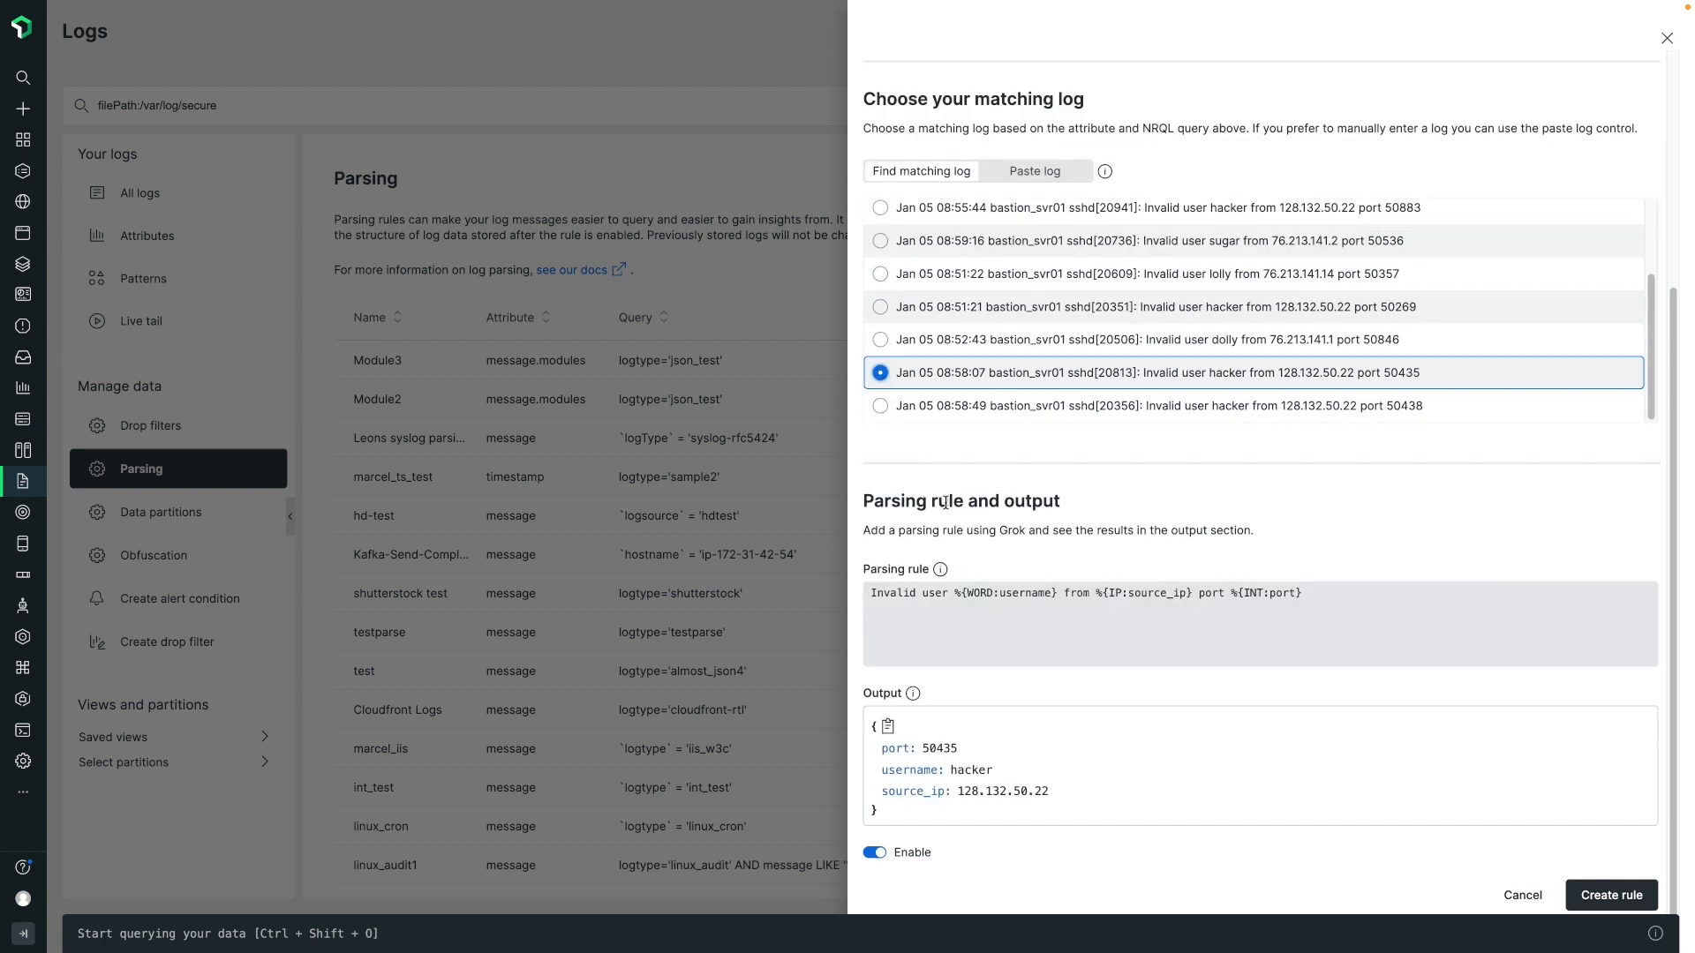
{"action": "left_click", "coordinate": [1604, 896]}
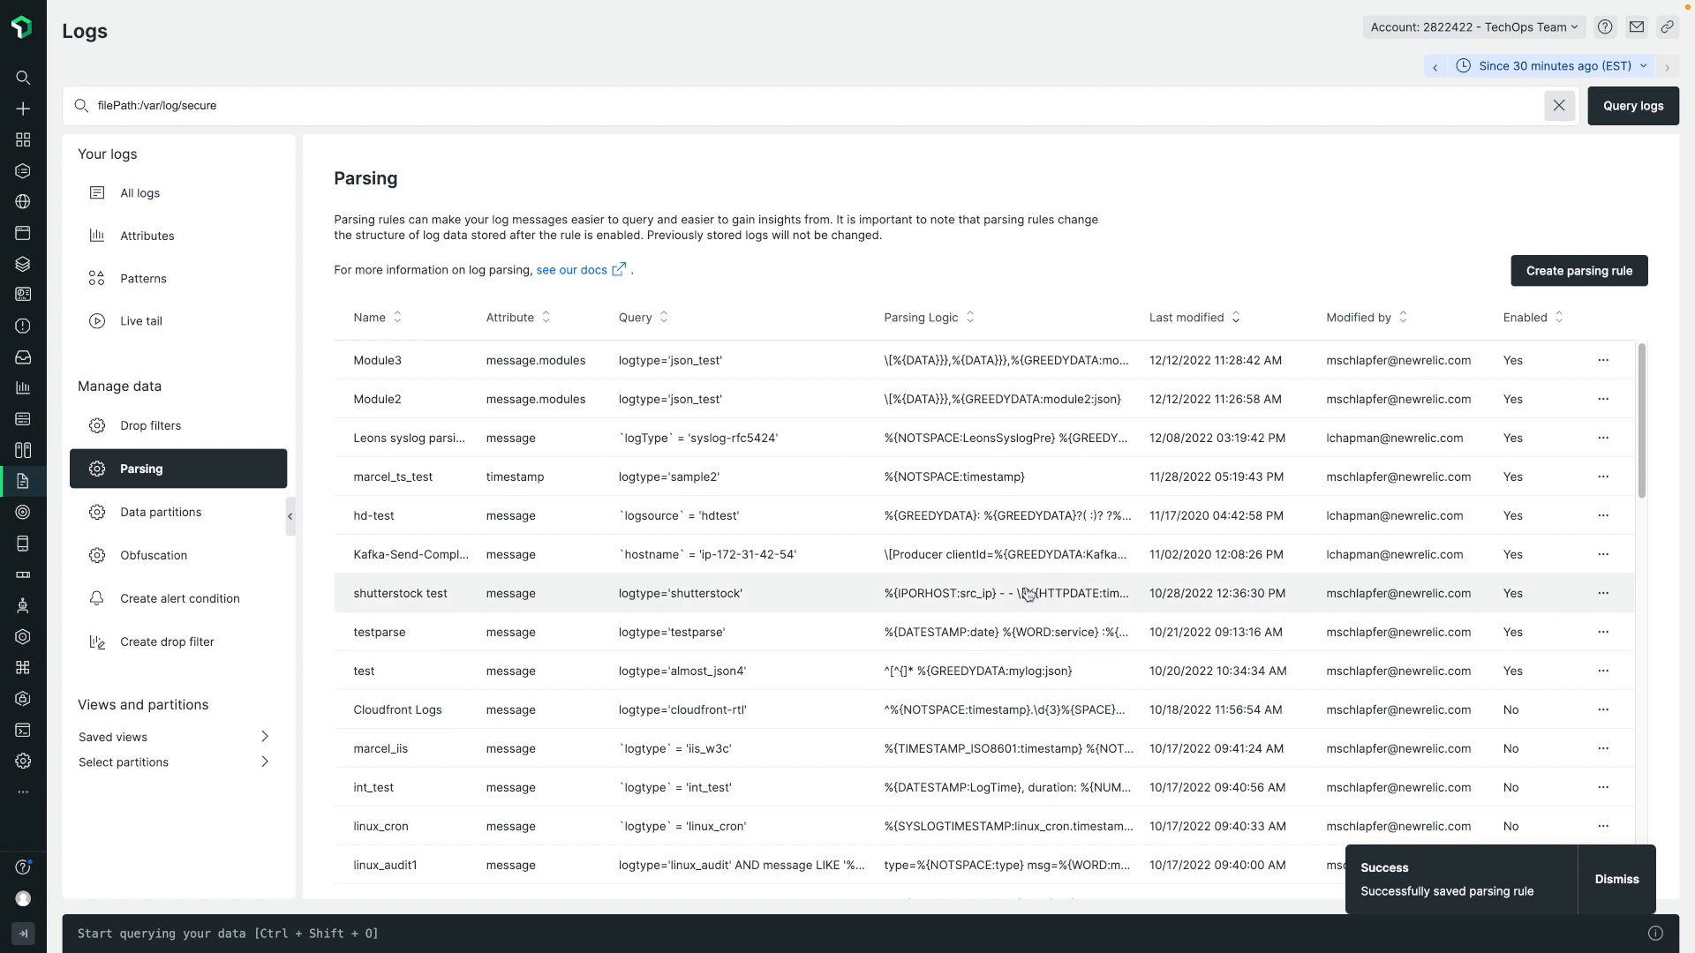
Rerun the filePath:/var/log/secure query over all logs and open the details of the 09:42:13.239 entry.
{"action": "left_click", "coordinate": [152, 202]}
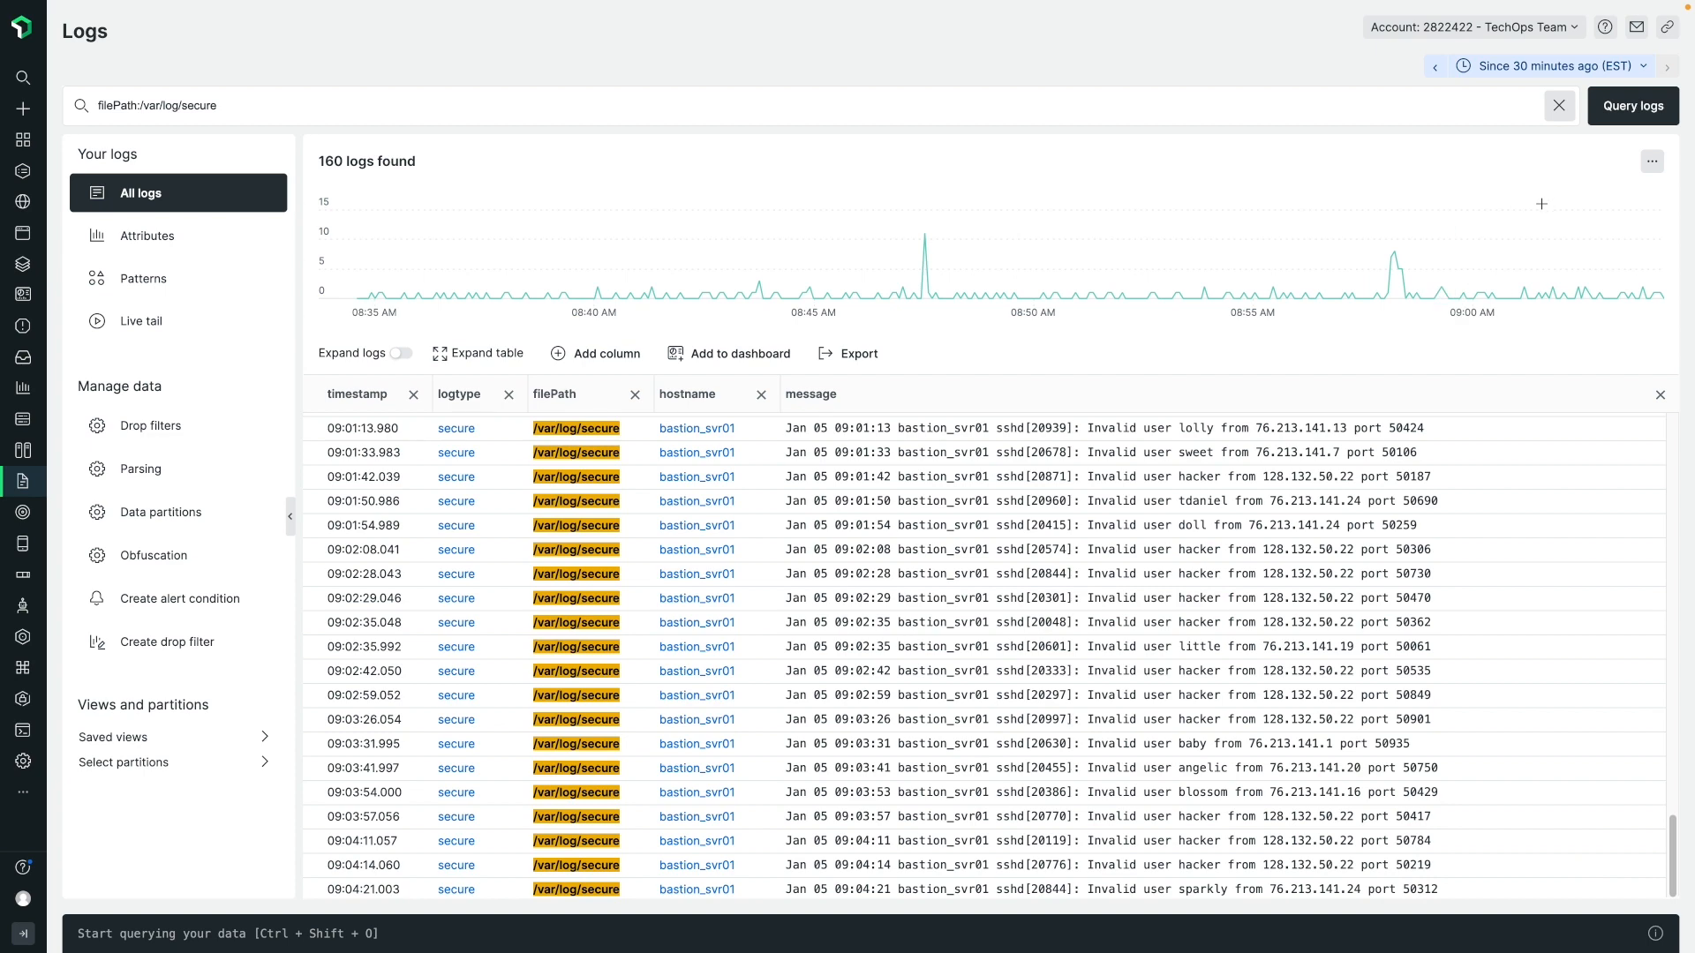
{"action": "left_click", "coordinate": [1609, 110]}
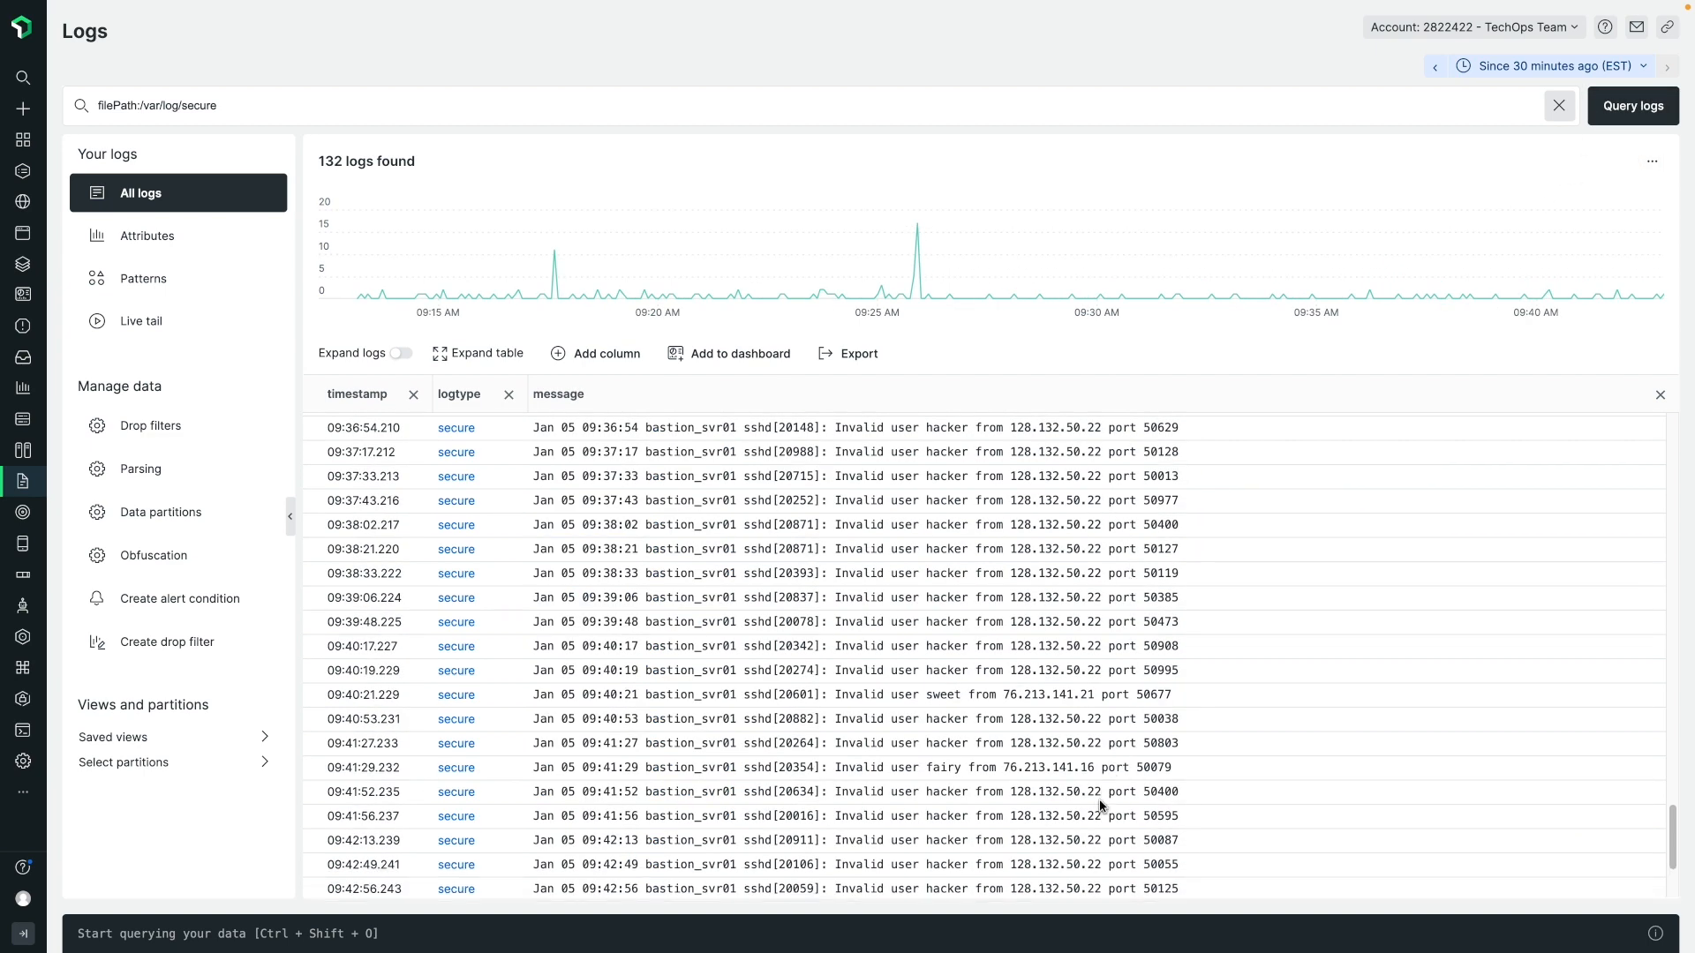
{"action": "left_click", "coordinate": [1095, 838]}
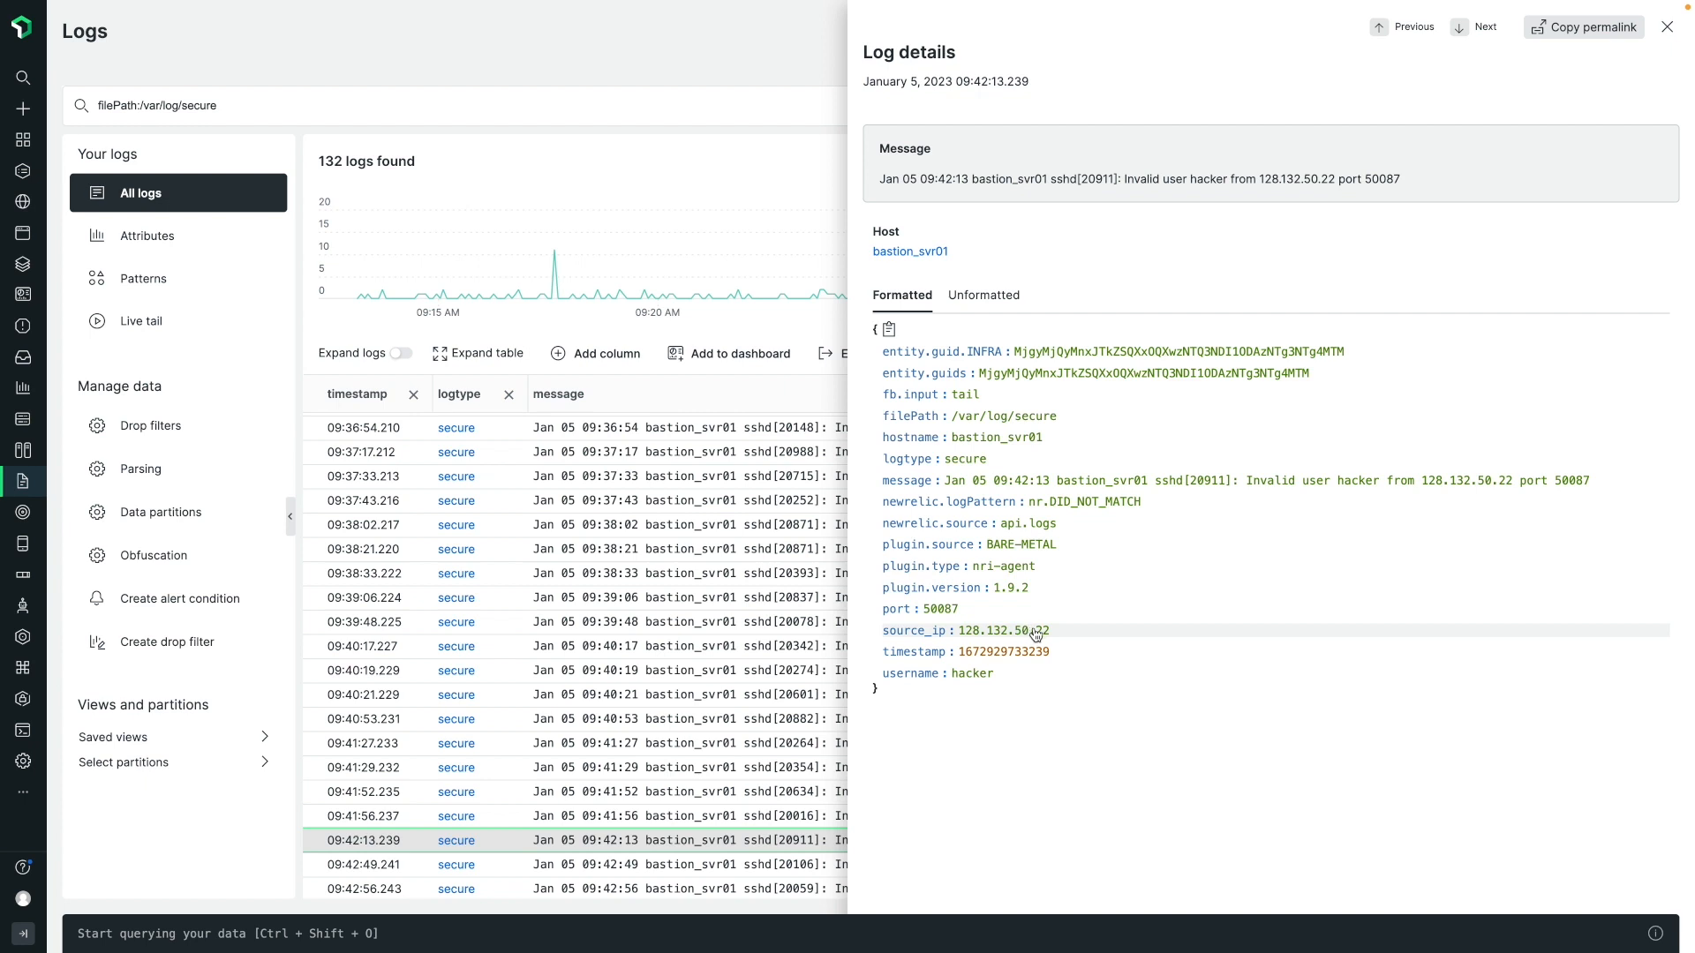
In the query builder, rerun the recent query counting '/var/log/secure' logs with non-null username as 'Invalid Logins', faceted by username since 1 hour ago.
{"action": "left_click", "coordinate": [1666, 26]}
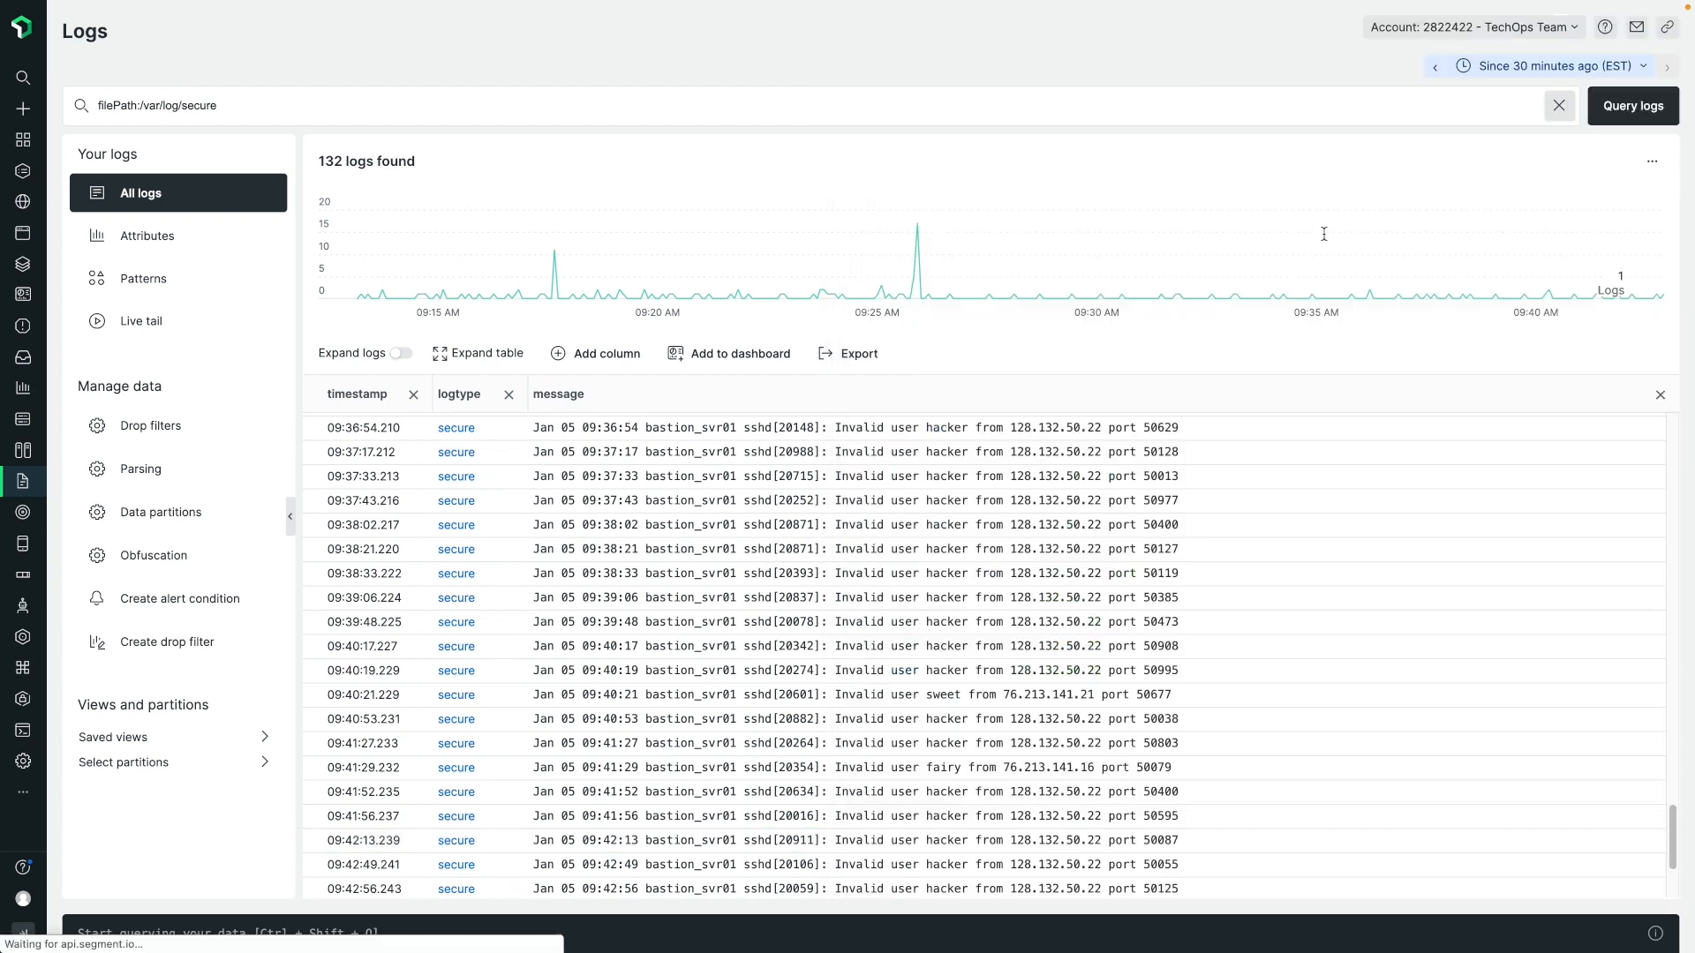
{"action": "left_click", "coordinate": [23, 736]}
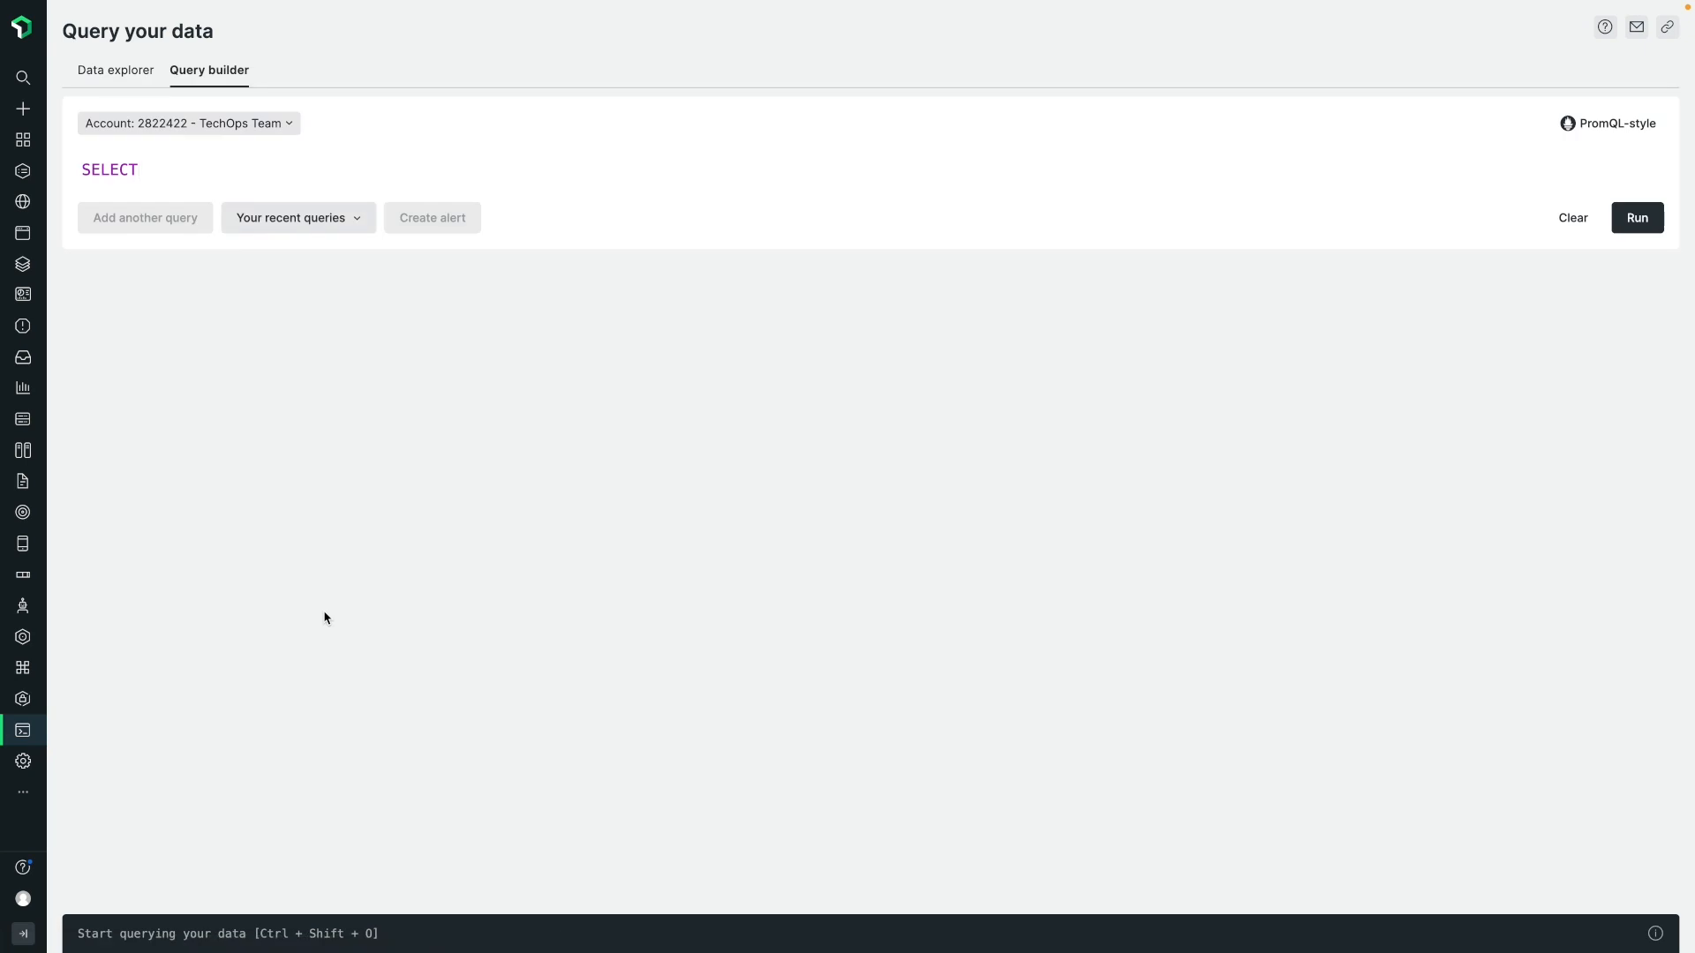
{"action": "left_click", "coordinate": [340, 228]}
{"action": "left_click", "coordinate": [349, 357]}
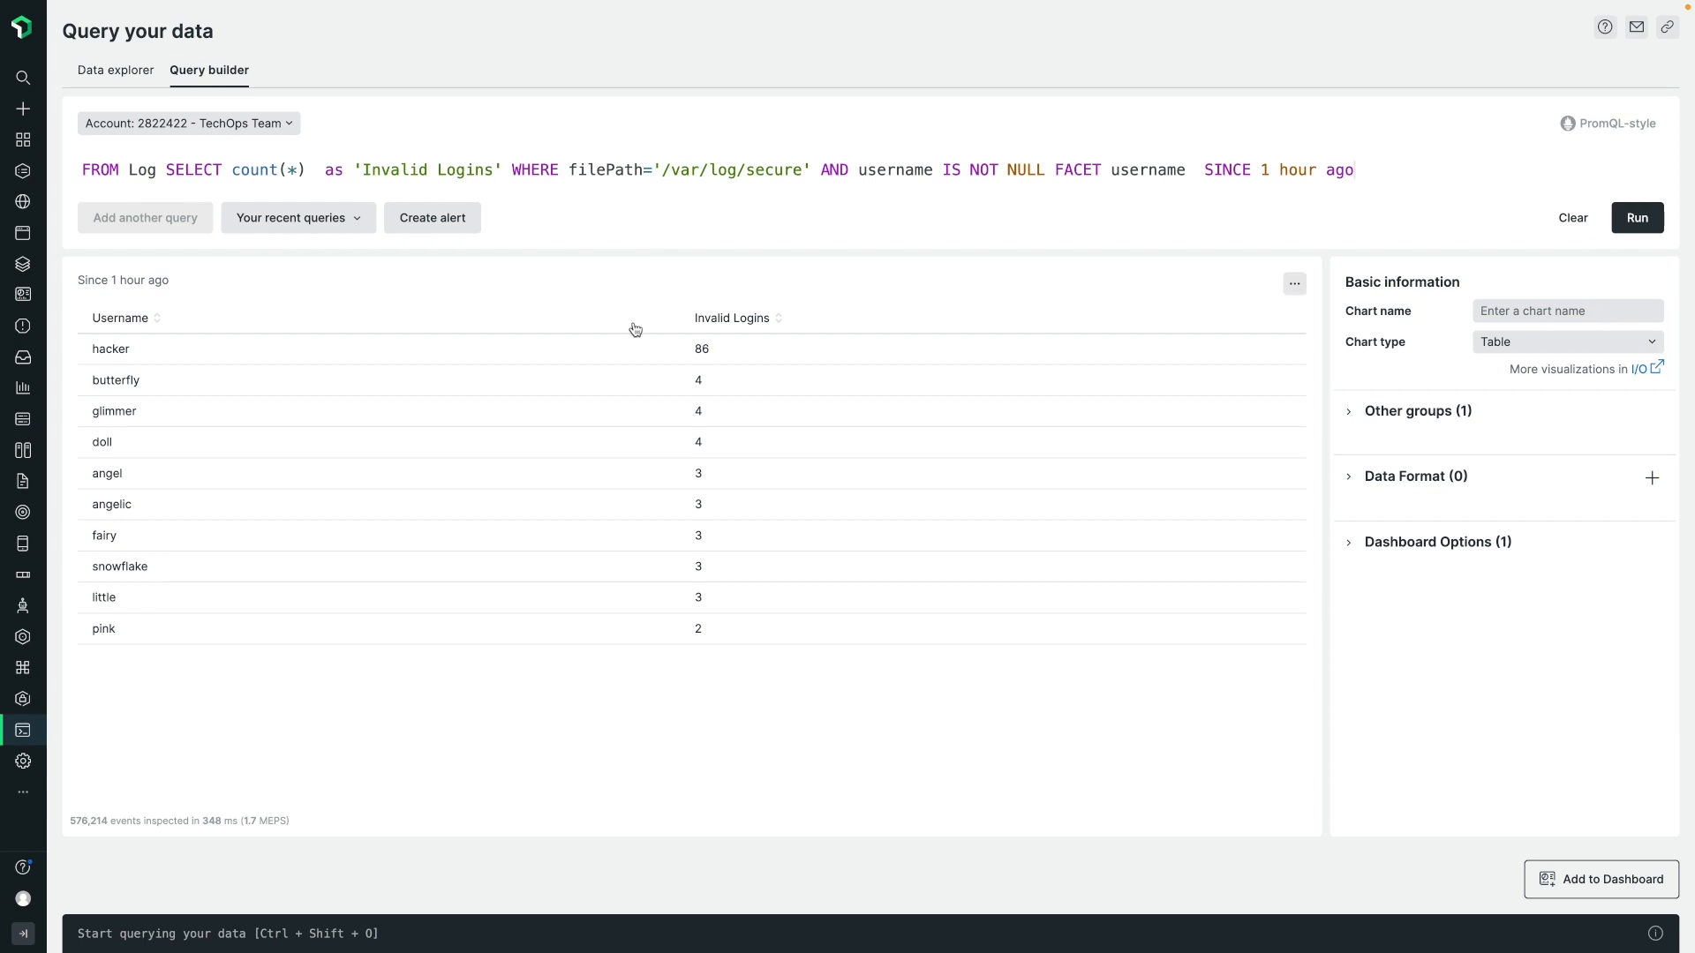
Examine the alert condition form and signal preview for the Invalid Logins query, and close it without creating a condition.
{"action": "left_click", "coordinate": [449, 220]}
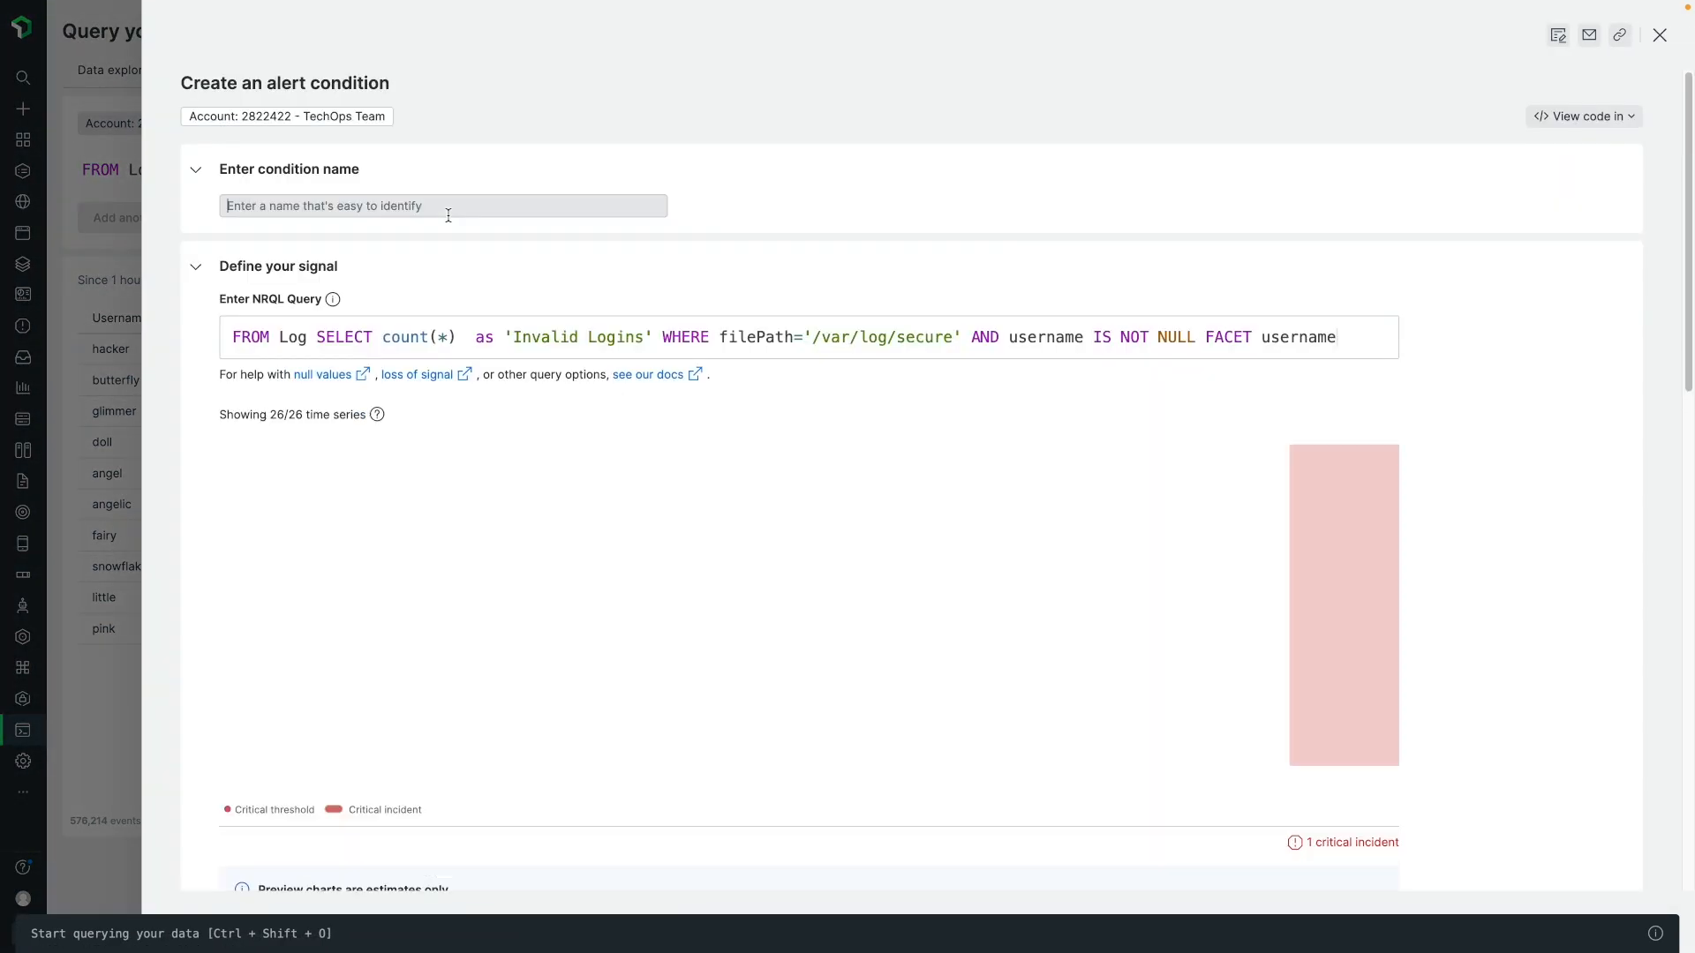
{"action": "scroll", "coordinate": [693, 595], "scroll_direction": "down", "scroll_amount": 1}
{"action": "scroll", "coordinate": [693, 596], "scroll_direction": "up", "scroll_amount": 1}
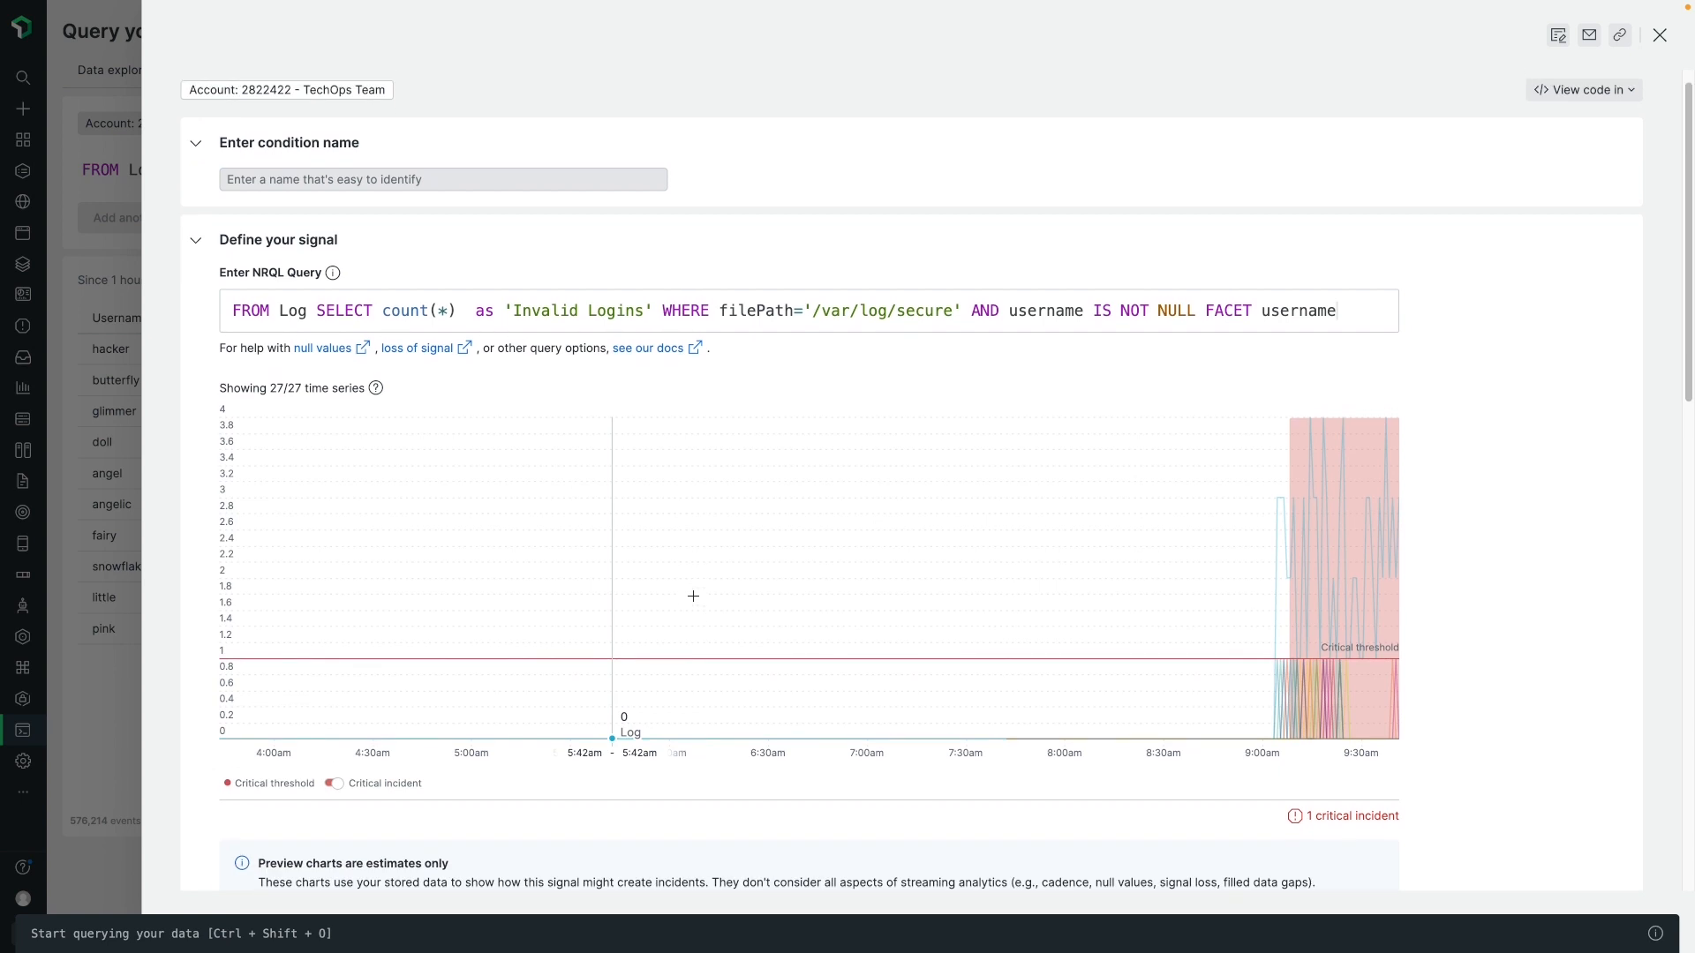
{"action": "left_click", "coordinate": [1660, 35]}
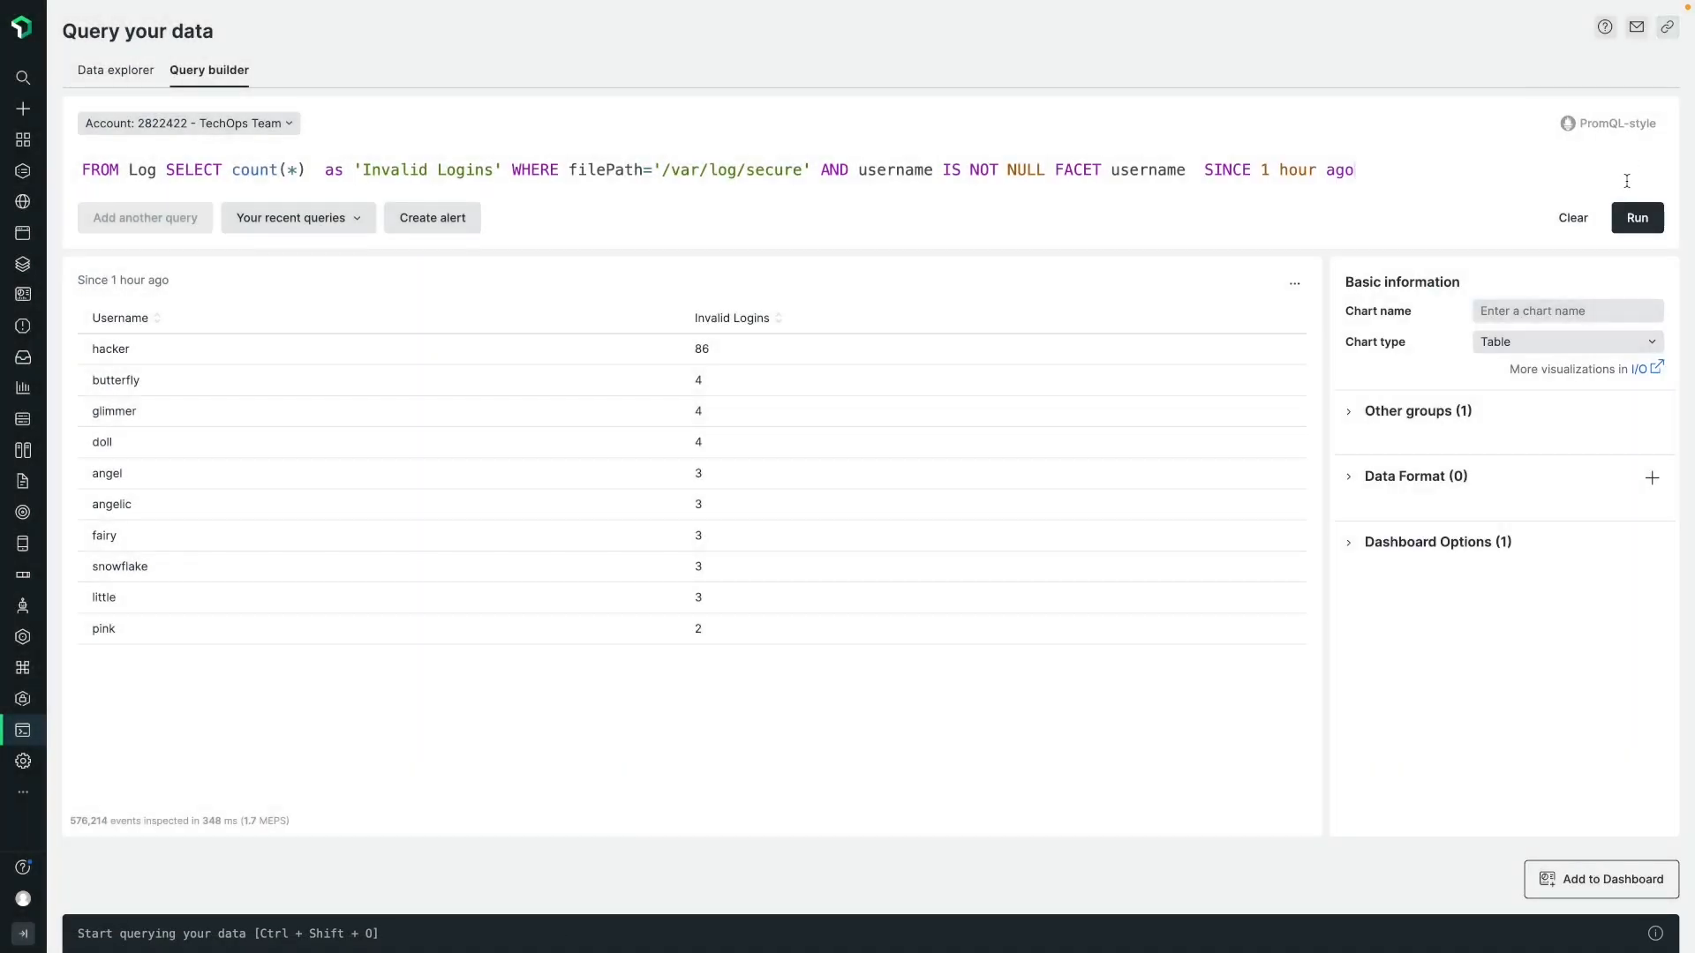